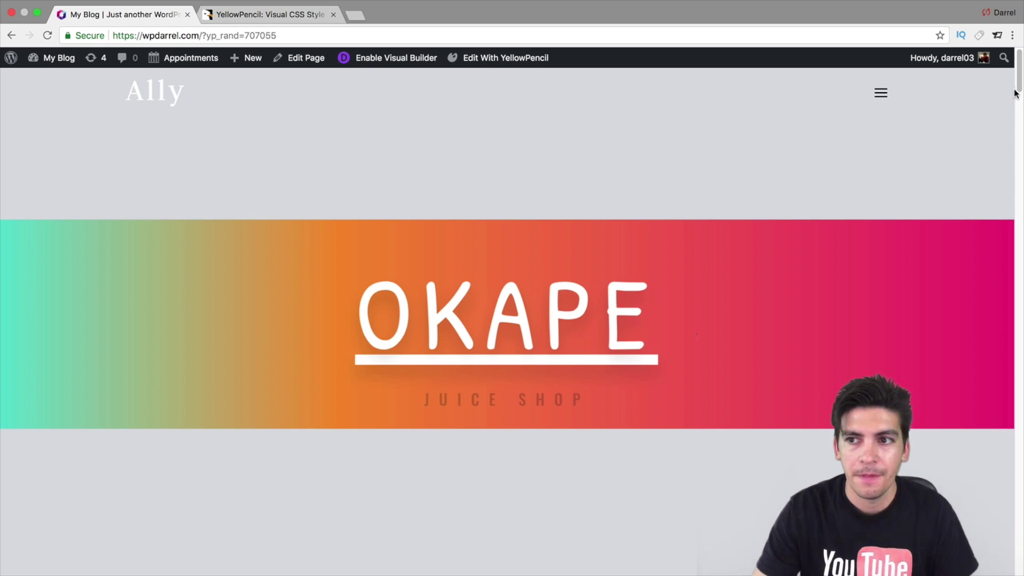
# Scroll through the OKAPE juice homepage to review its layout
pyautogui.moveTo(1016, 91); pyautogui.dragTo(1019, 144)
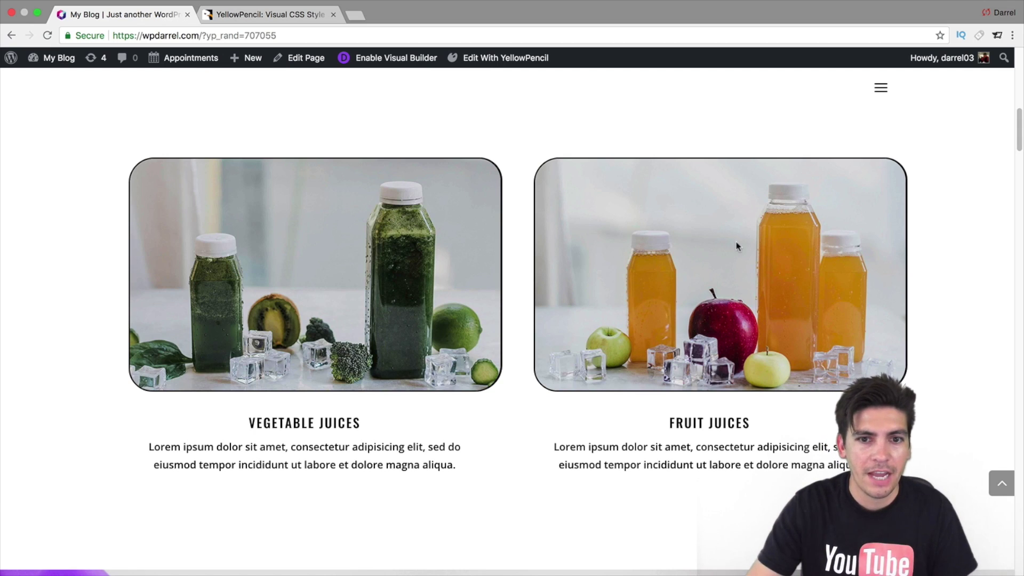
pyautogui.moveTo(1020, 137); pyautogui.dragTo(1021, 252)
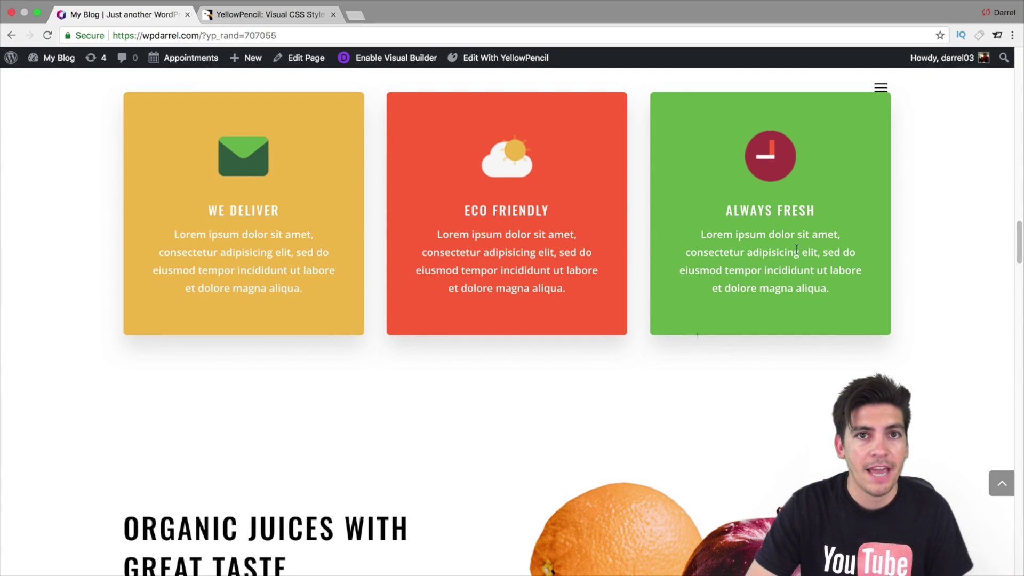
pyautogui.moveTo(1020, 226); pyautogui.dragTo(1019, 323)
pyautogui.scroll(-10, 1020, 325)
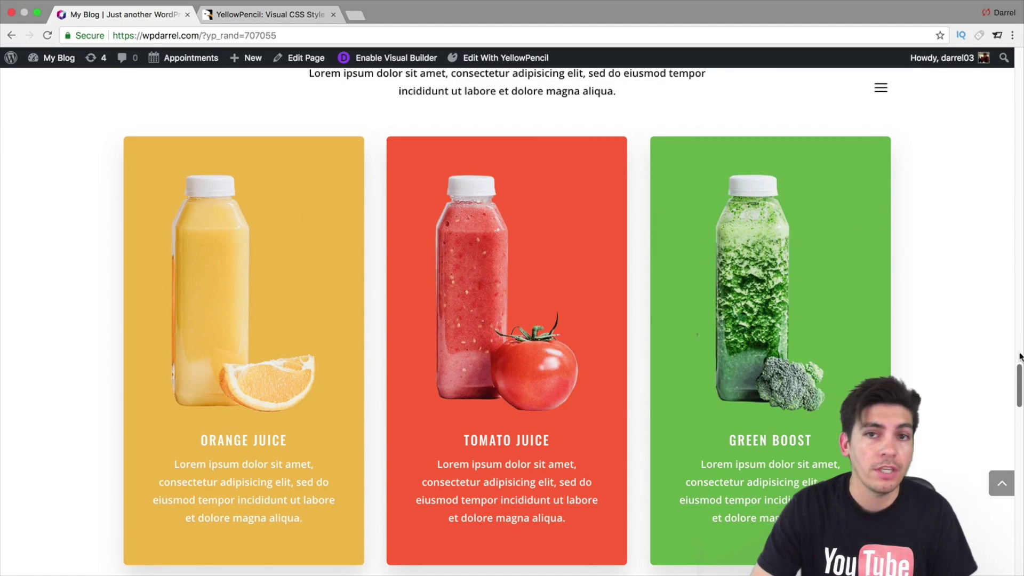
pyautogui.moveTo(1020, 379); pyautogui.dragTo(1020, 409)
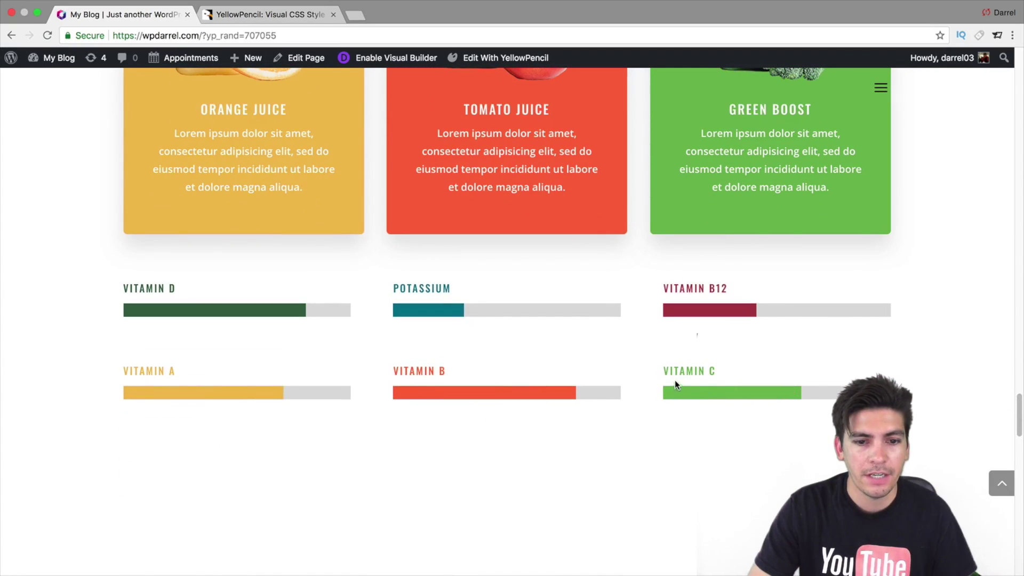
pyautogui.moveTo(1020, 434); pyautogui.dragTo(1019, 72)
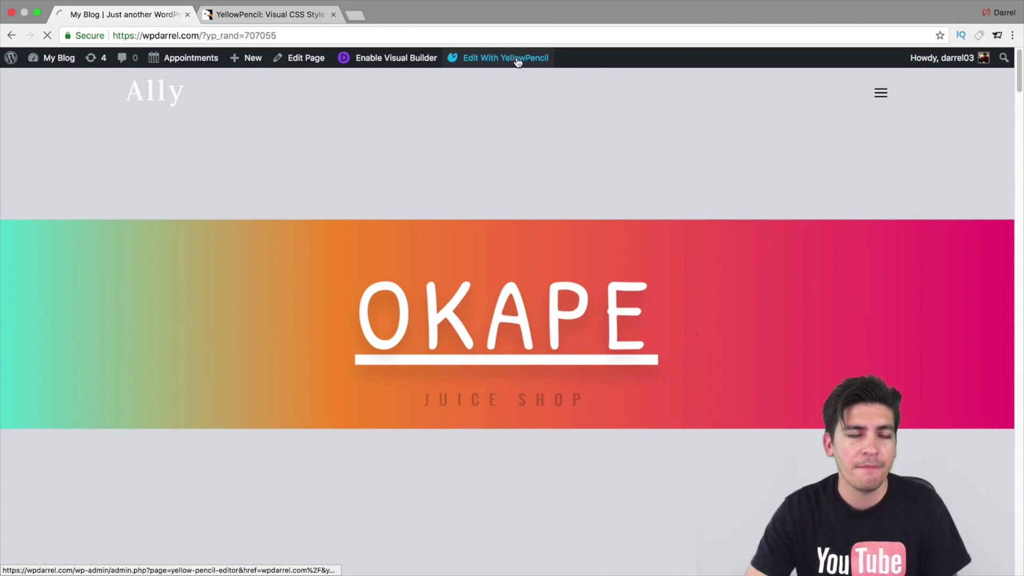
# Edit the homepage in YellowPencil and set the hero section's Background Clip to padding-box
pyautogui.click(517, 60)
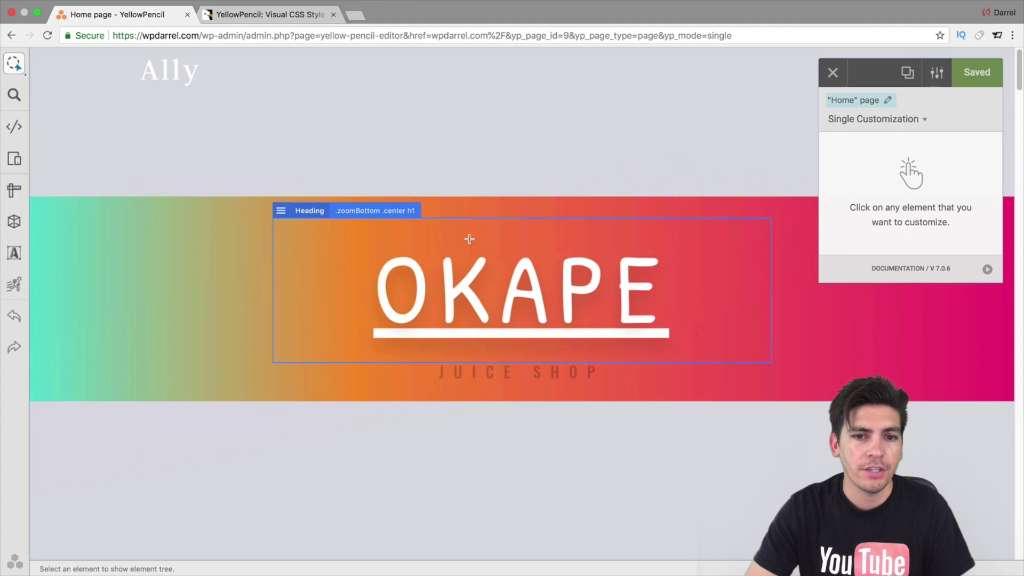
pyautogui.click(155, 137)
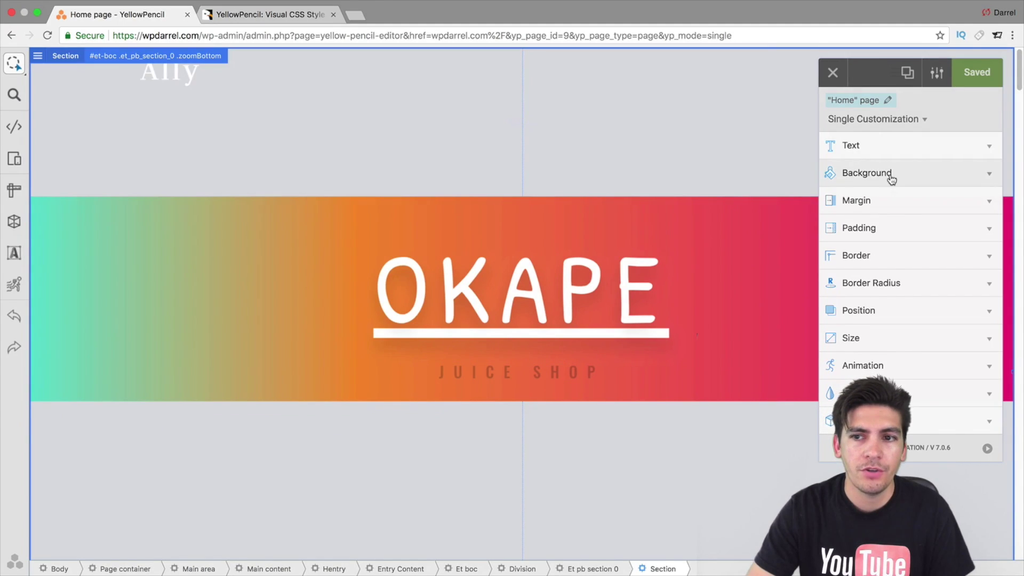
pyautogui.click(892, 180)
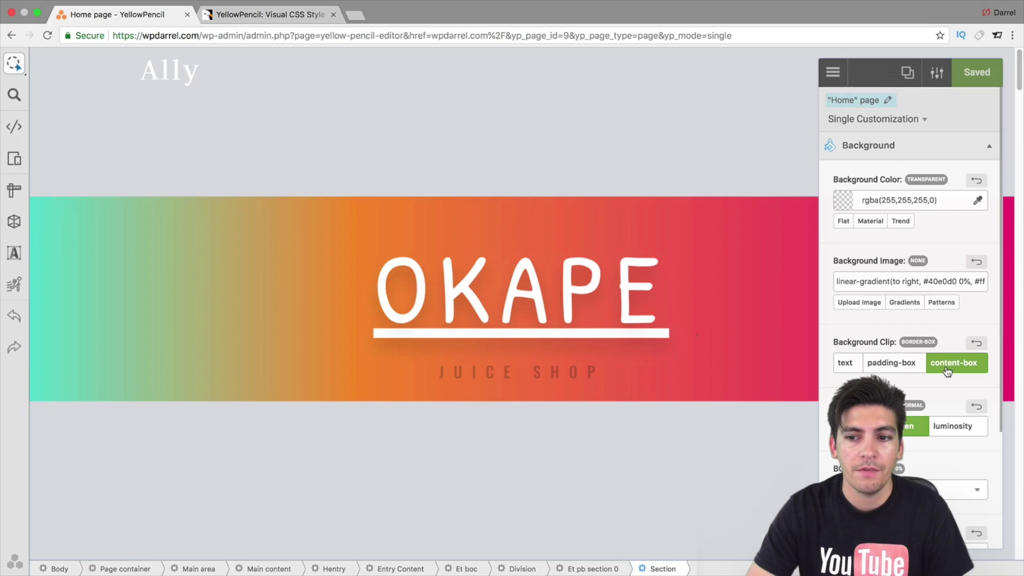
pyautogui.click(917, 366)
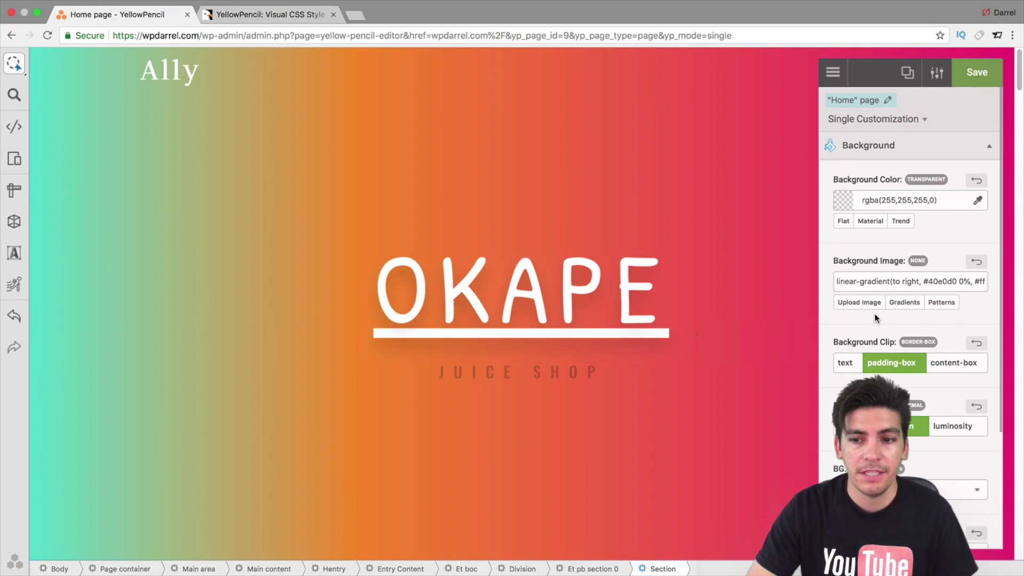
pyautogui.scroll(-1, 902, 360)
pyautogui.scroll(-1, 934, 361)
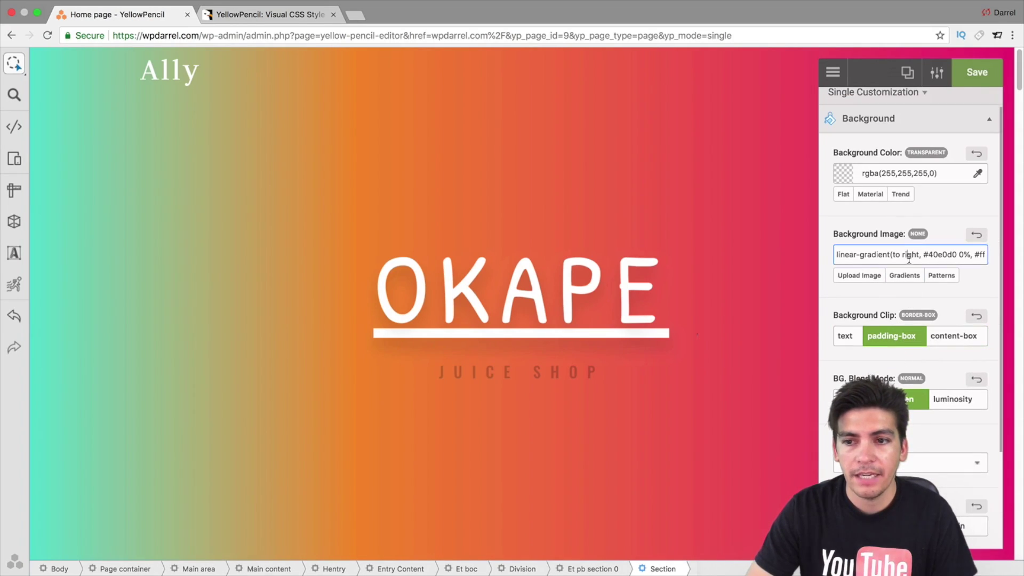
# Try the Mango and another preset gradient, then the bird, striped and grid patterns on the hero
pyautogui.click(912, 278)
pyautogui.click(907, 300)
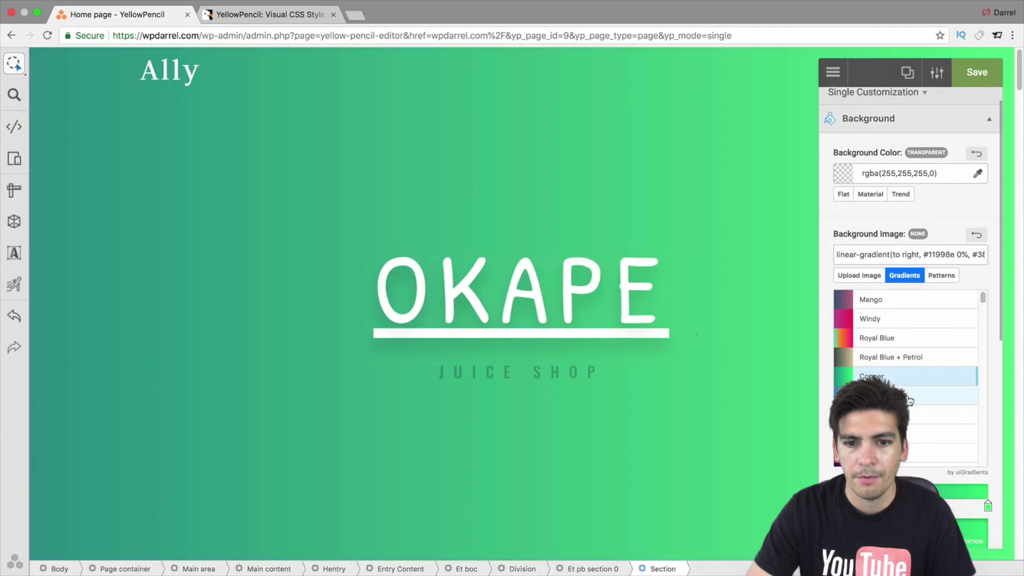
pyautogui.click(907, 395)
pyautogui.click(942, 275)
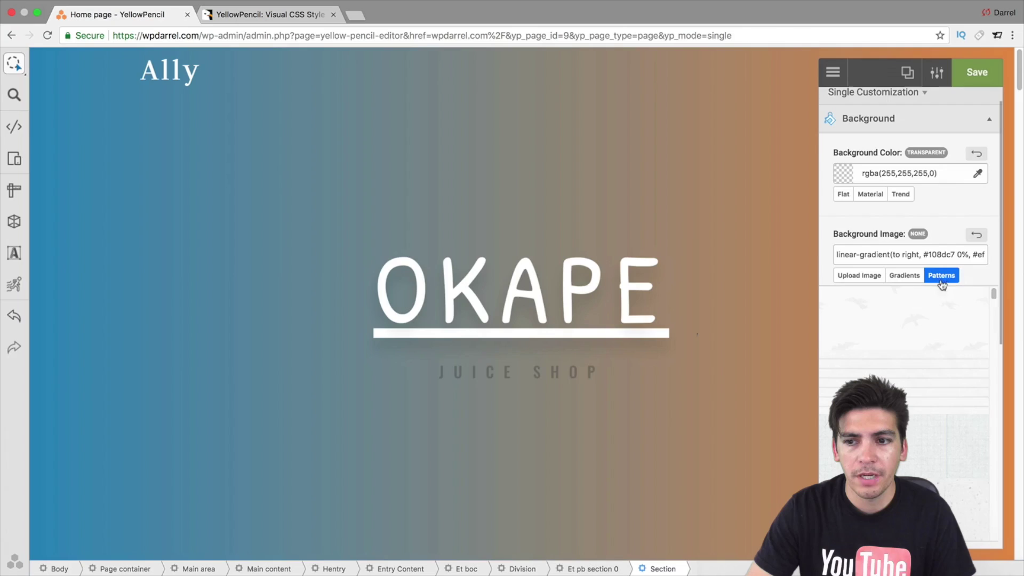
pyautogui.click(942, 326)
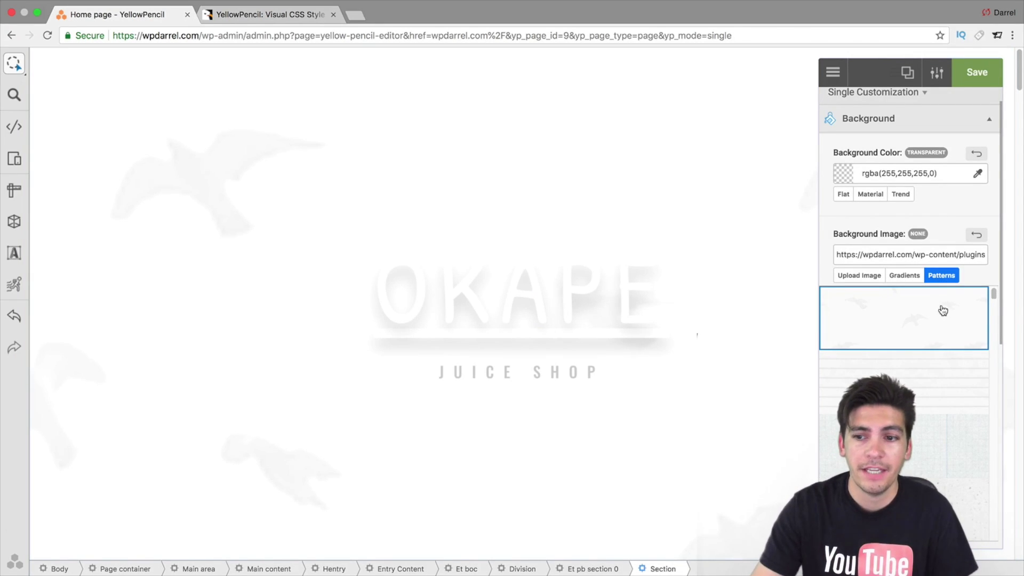
pyautogui.click(931, 367)
pyautogui.scroll(-1, 930, 395)
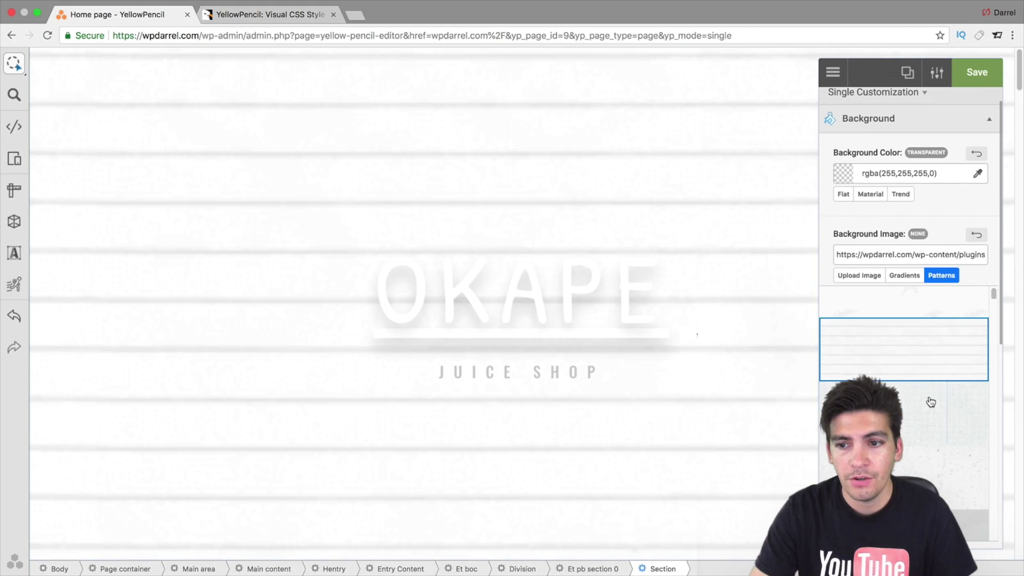
pyautogui.click(931, 398)
# Preview the speckled, gray, diagonal cross-line, speckled dust and brick patterns as the hero background
pyautogui.scroll(-1, 931, 398)
pyautogui.click(933, 368)
pyautogui.click(935, 415)
pyautogui.scroll(-1, 933, 414)
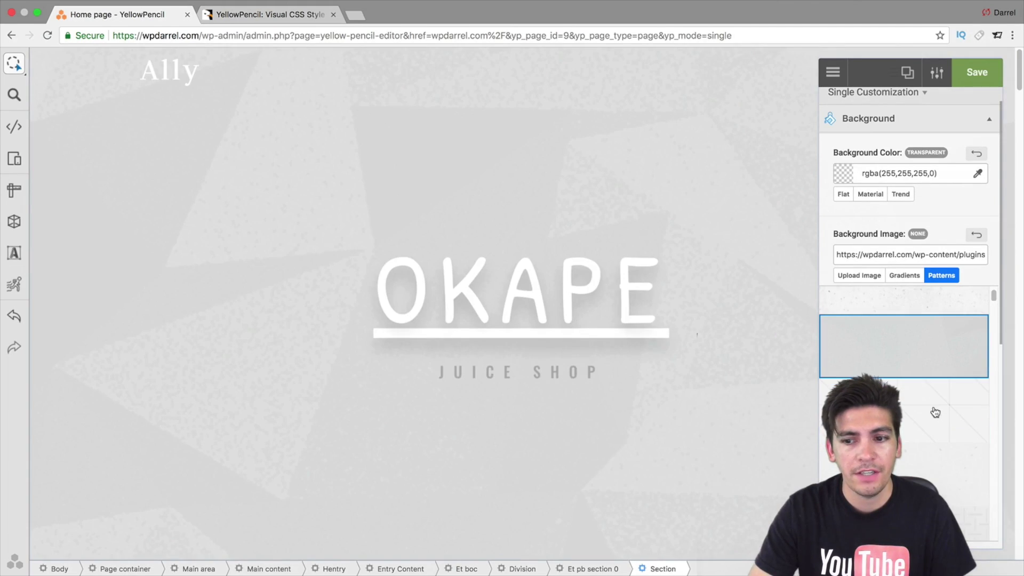
pyautogui.click(936, 410)
pyautogui.scroll(-1, 937, 411)
pyautogui.click(936, 427)
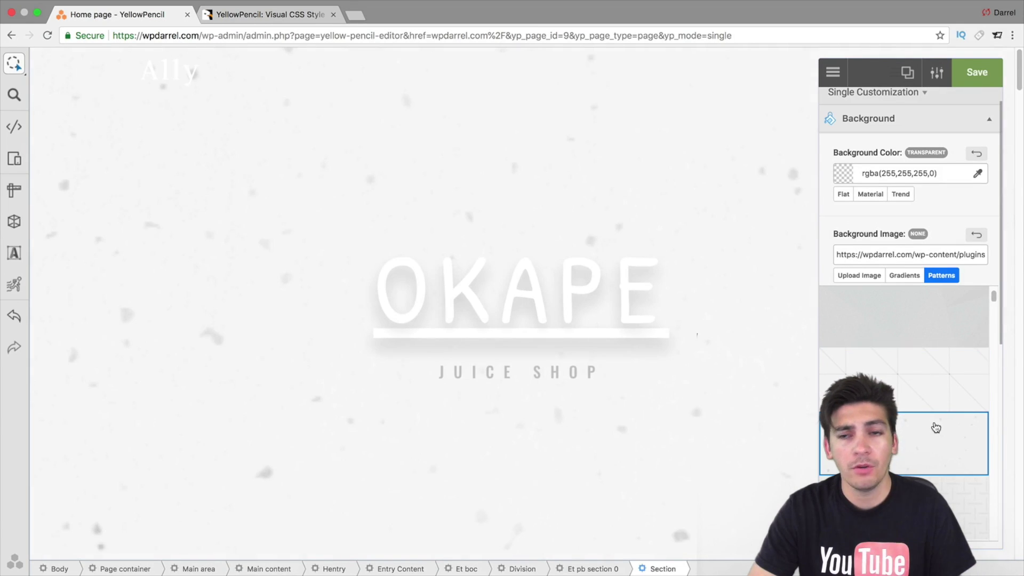
pyautogui.scroll(-2, 936, 427)
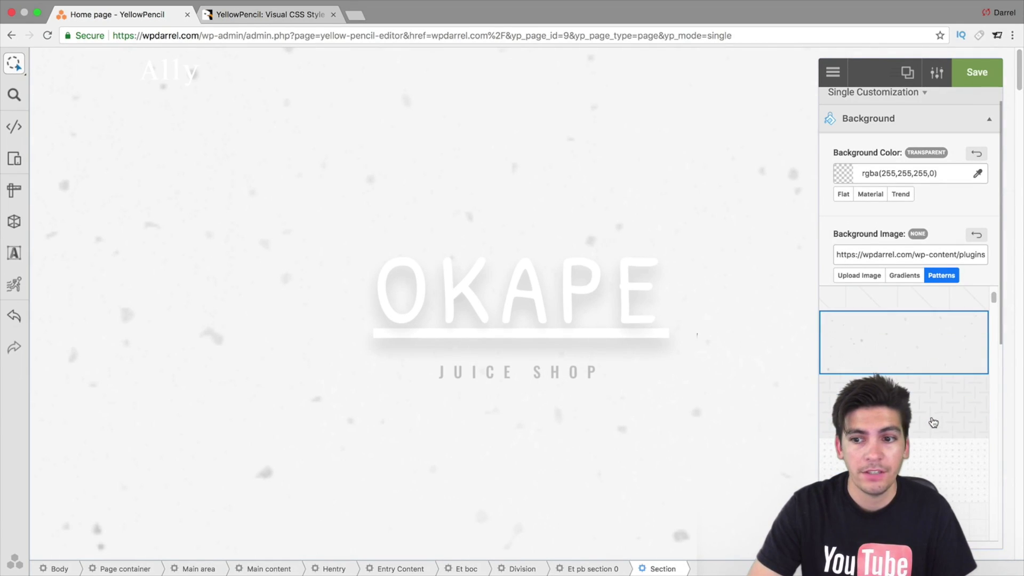
pyautogui.click(936, 422)
pyautogui.scroll(-1, 930, 422)
# Try the large-dot, grid, dark, wood plank and grey fabric patterns, then settle on the sunburst pattern
pyautogui.click(926, 444)
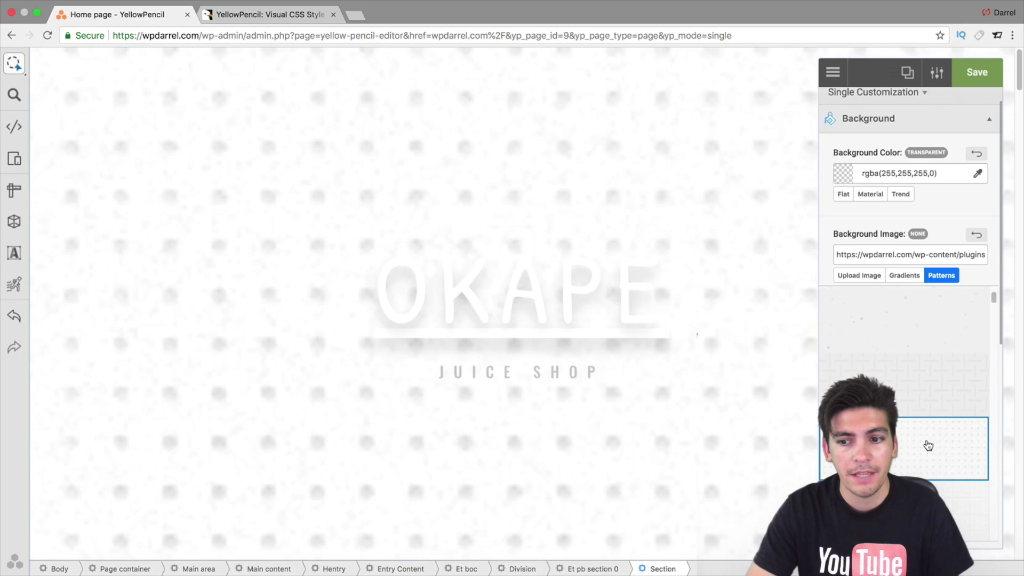
pyautogui.click(922, 459)
pyautogui.scroll(-3, 921, 461)
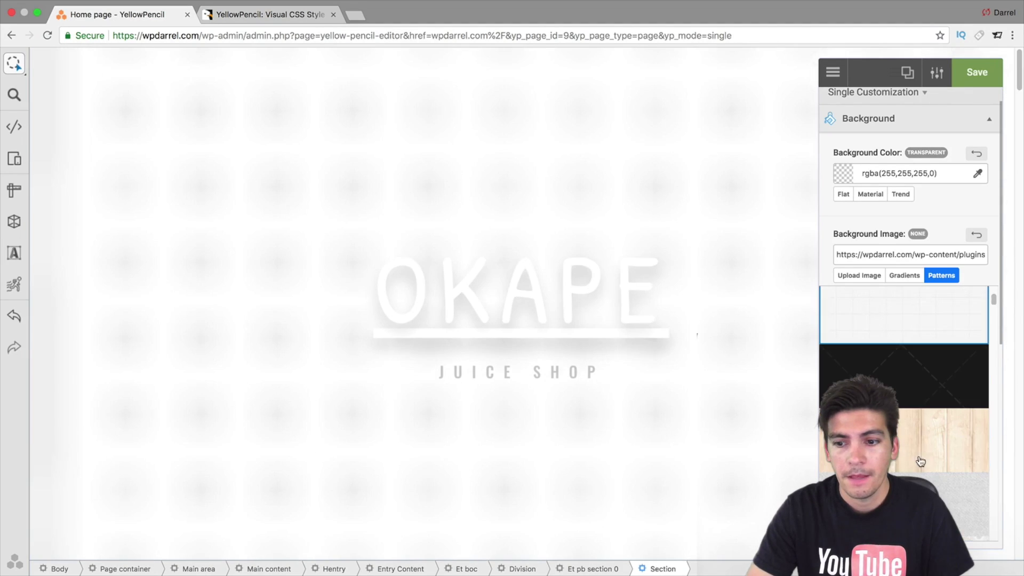
pyautogui.click(920, 391)
pyautogui.click(914, 427)
pyautogui.scroll(-1, 917, 421)
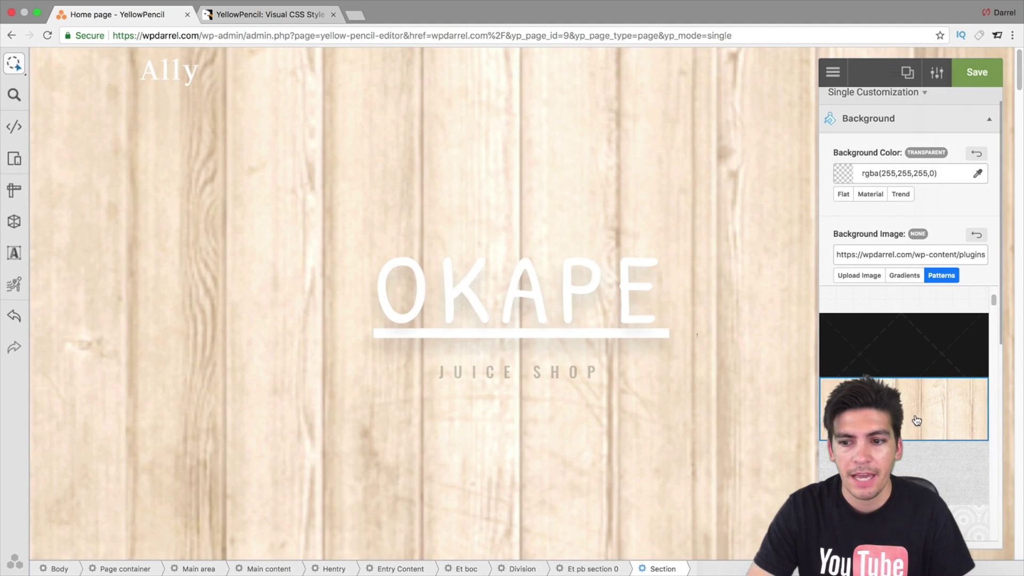
pyautogui.click(919, 469)
pyautogui.scroll(-3, 920, 453)
pyautogui.click(921, 436)
pyautogui.click(920, 387)
pyautogui.click(932, 121)
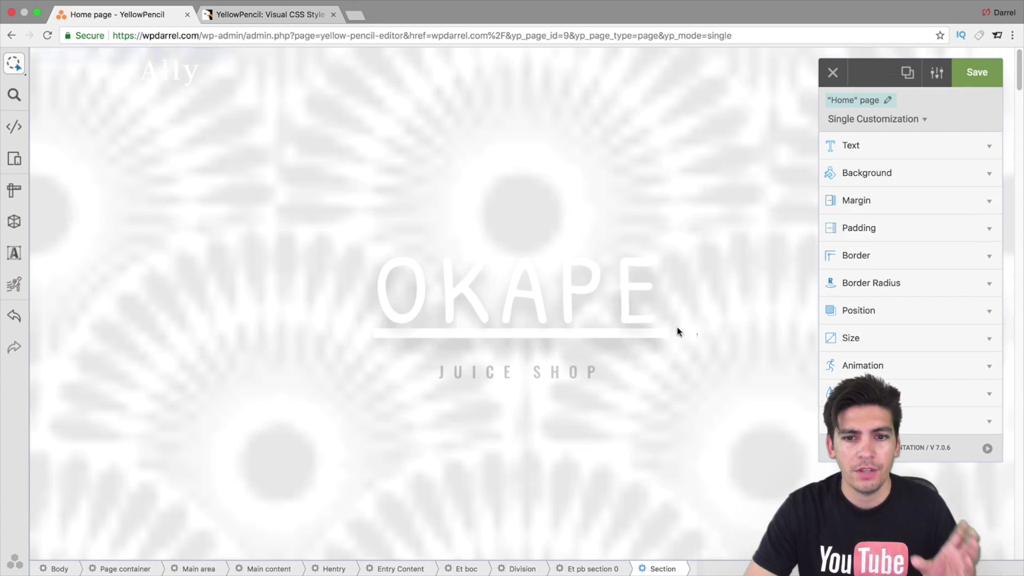
# Reselect the hero section, then select the OKAPE heading for styling instead
pyautogui.scroll(-5, 391, 290)
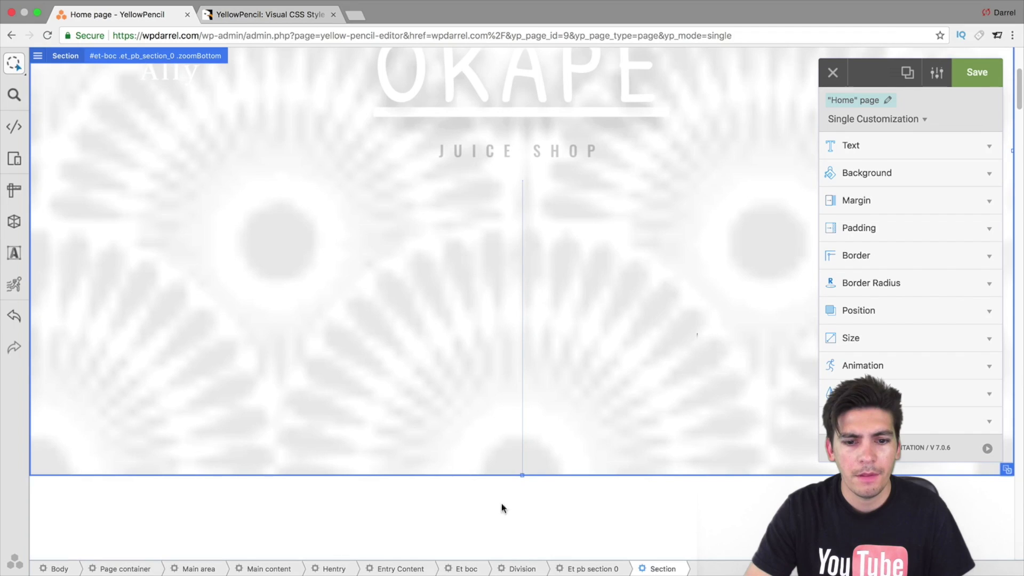
pyautogui.press('Escape')
pyautogui.click(501, 361)
pyautogui.scroll(4, 507, 253)
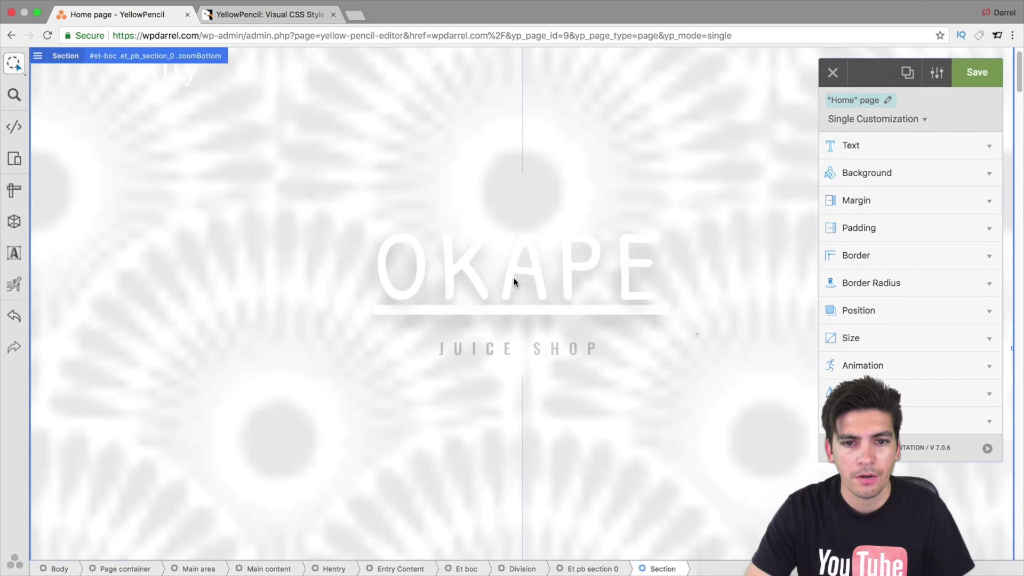
pyautogui.scroll(-10, 625, 231)
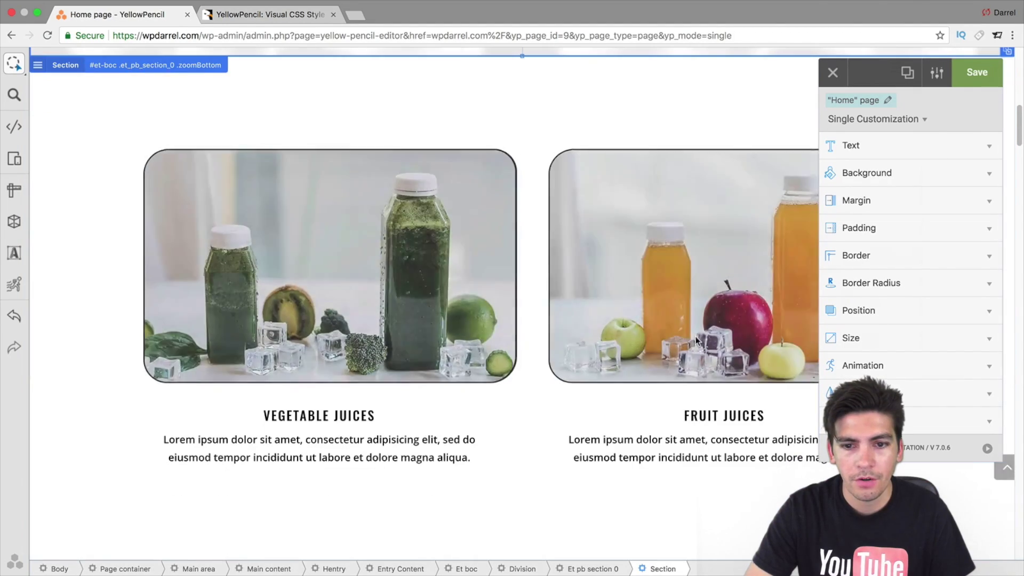
pyautogui.press('Escape')
pyautogui.click(726, 423)
pyautogui.scroll(10, 736, 433)
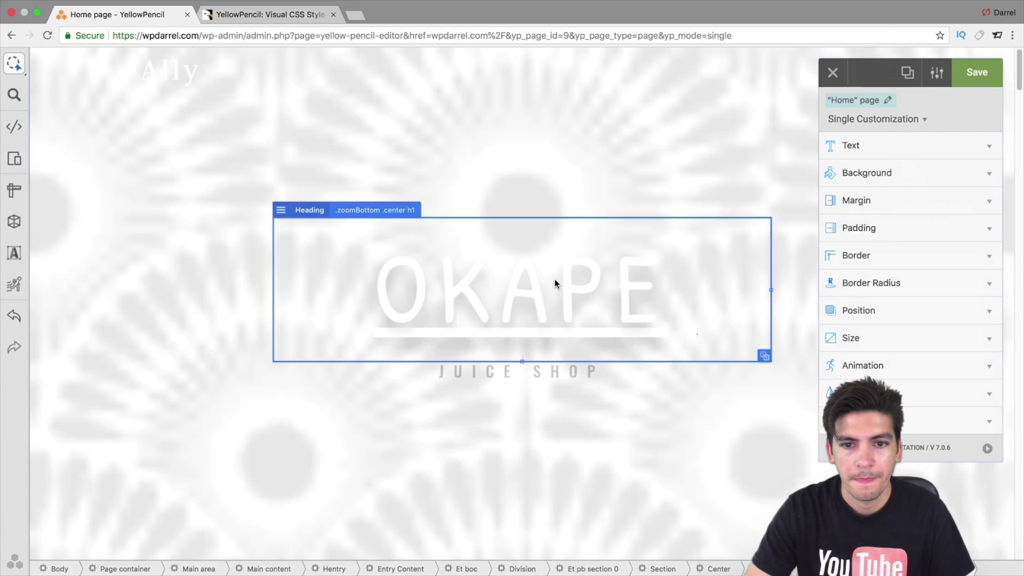
# Bring up the heading's Font Family list in the Text settings and scroll through the fonts
pyautogui.click(849, 148)
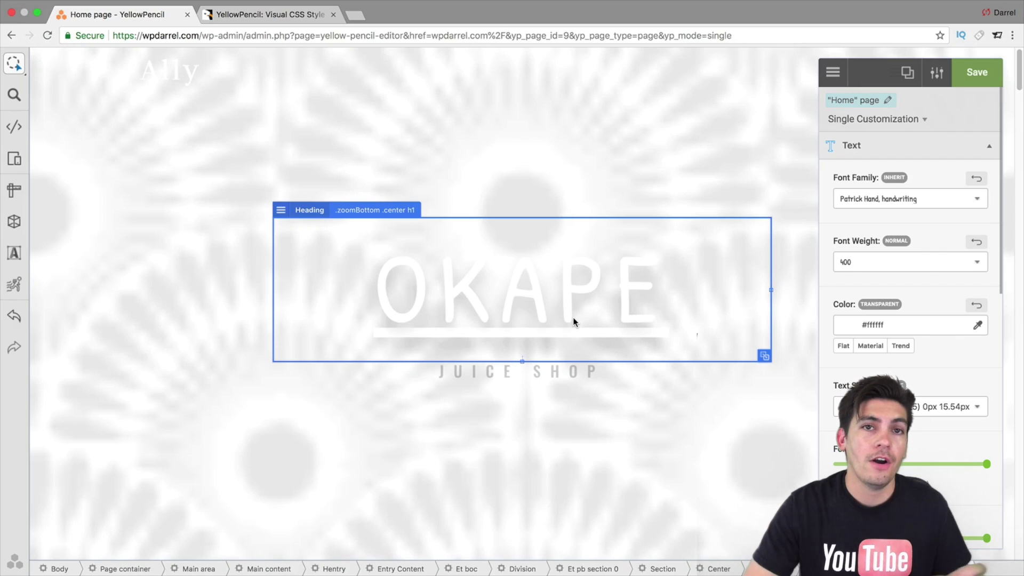
pyautogui.click(882, 196)
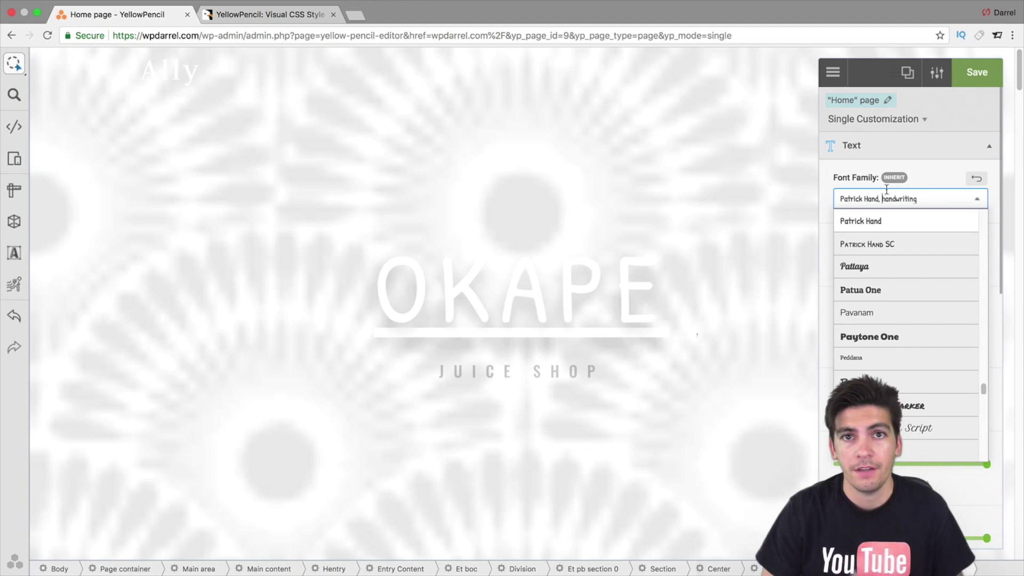
pyautogui.scroll(1, 909, 245)
pyautogui.moveTo(984, 388); pyautogui.dragTo(983, 402)
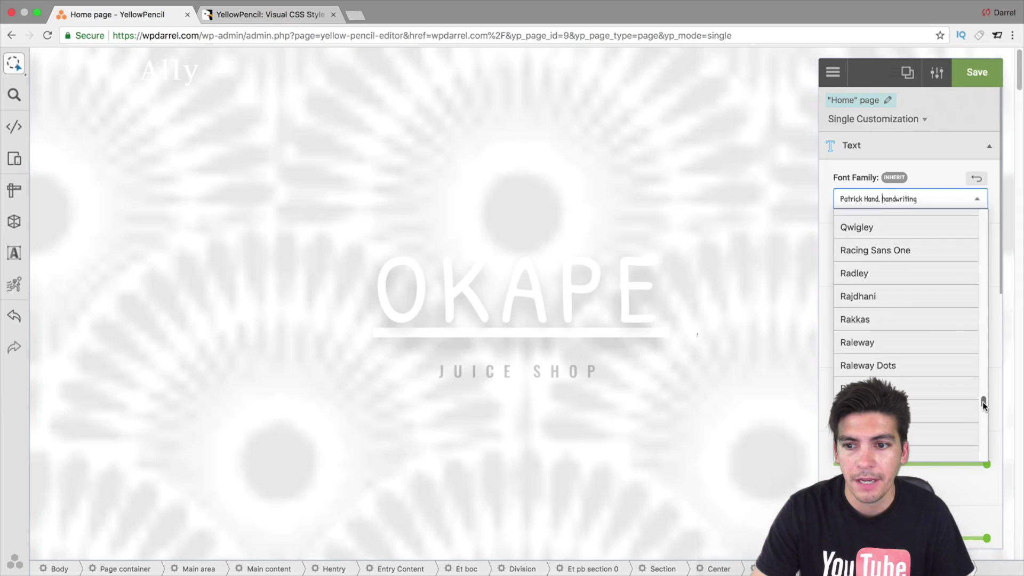
# Apply Raleway as the OKAPE heading font
pyautogui.click(876, 343)
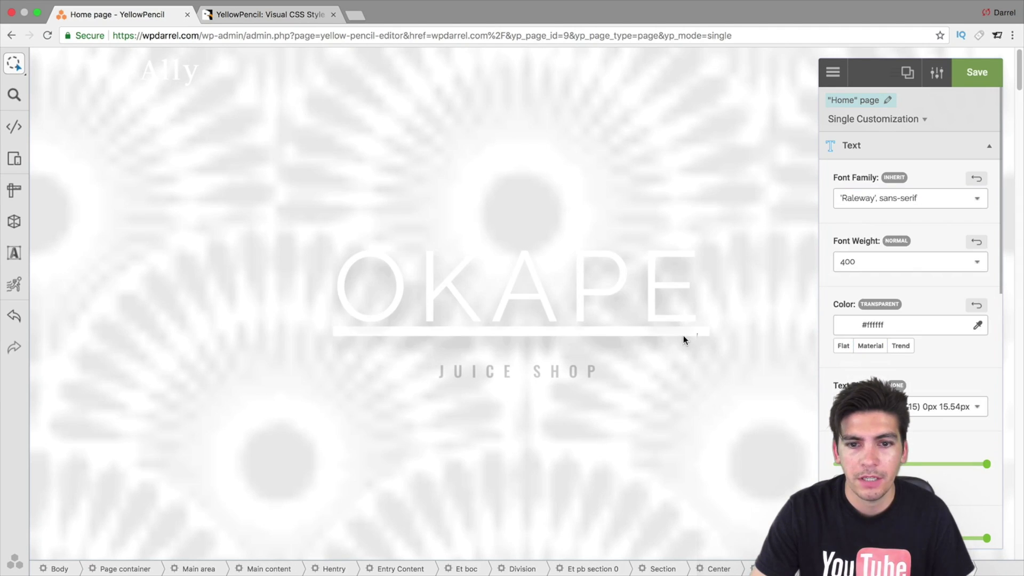
pyautogui.scroll(-3, 917, 352)
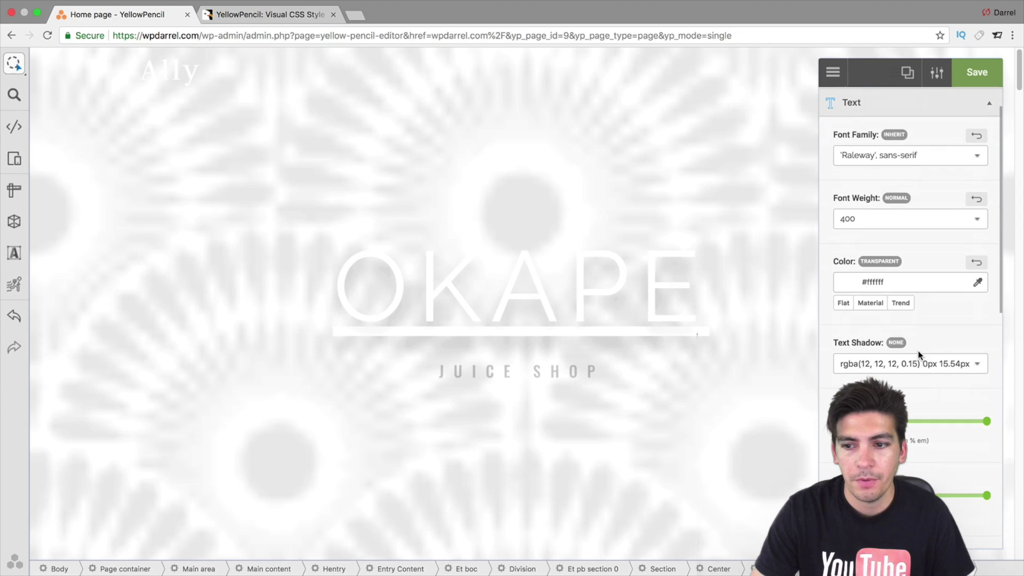
pyautogui.scroll(-1, 914, 347)
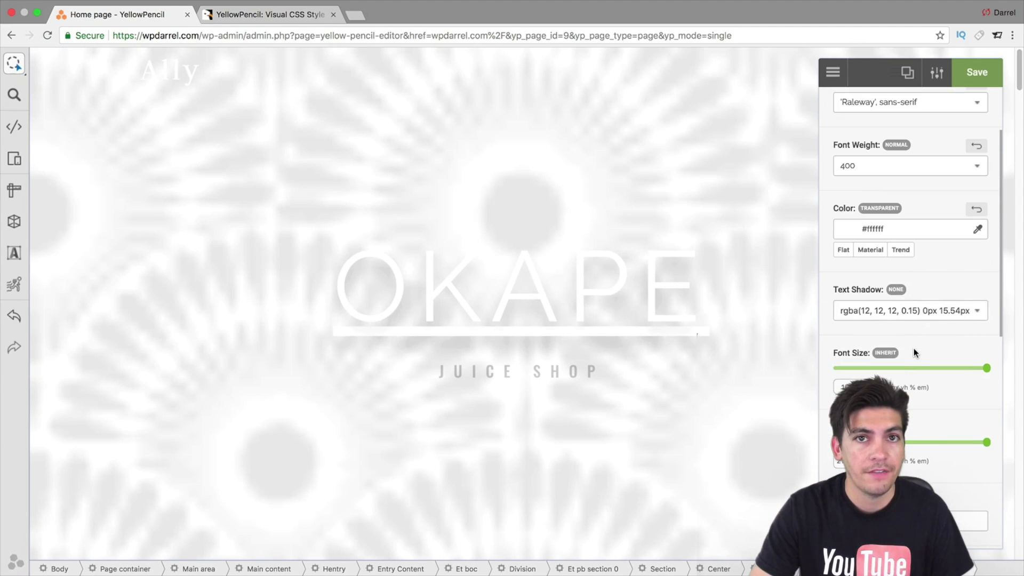
pyautogui.scroll(-2, 911, 341)
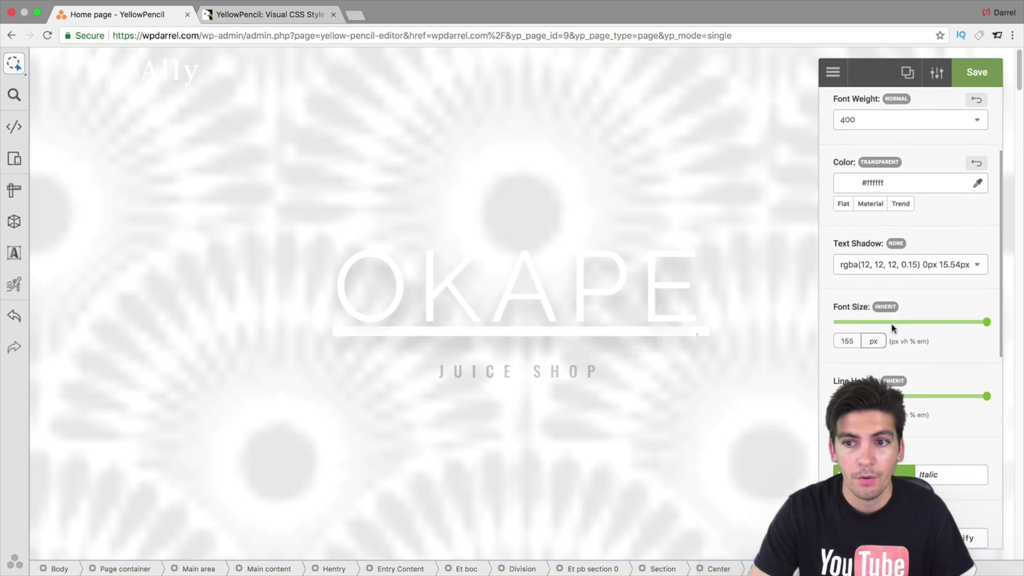
pyautogui.scroll(-1, 911, 326)
pyautogui.scroll(-8, 911, 324)
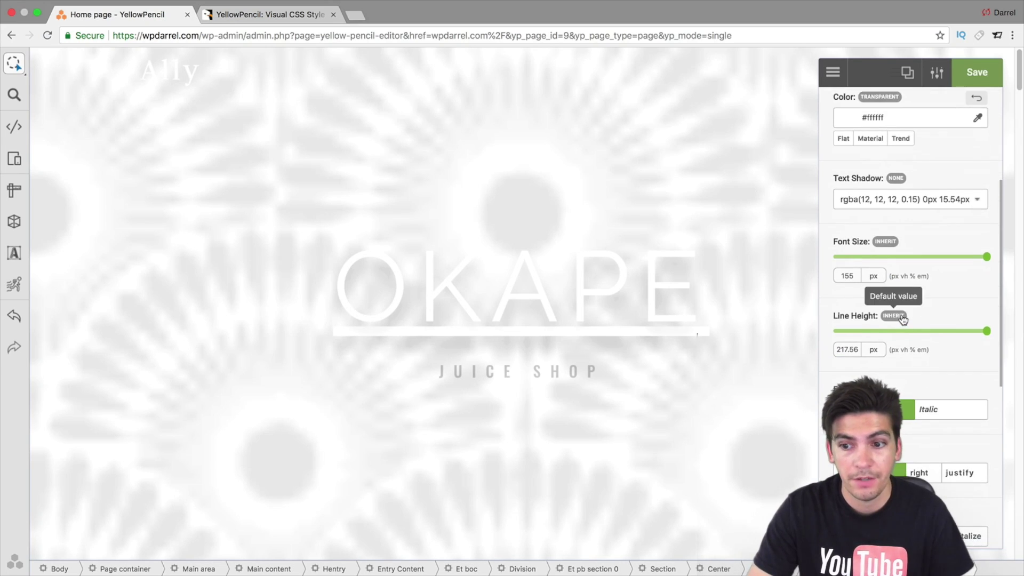
pyautogui.scroll(-6, 901, 325)
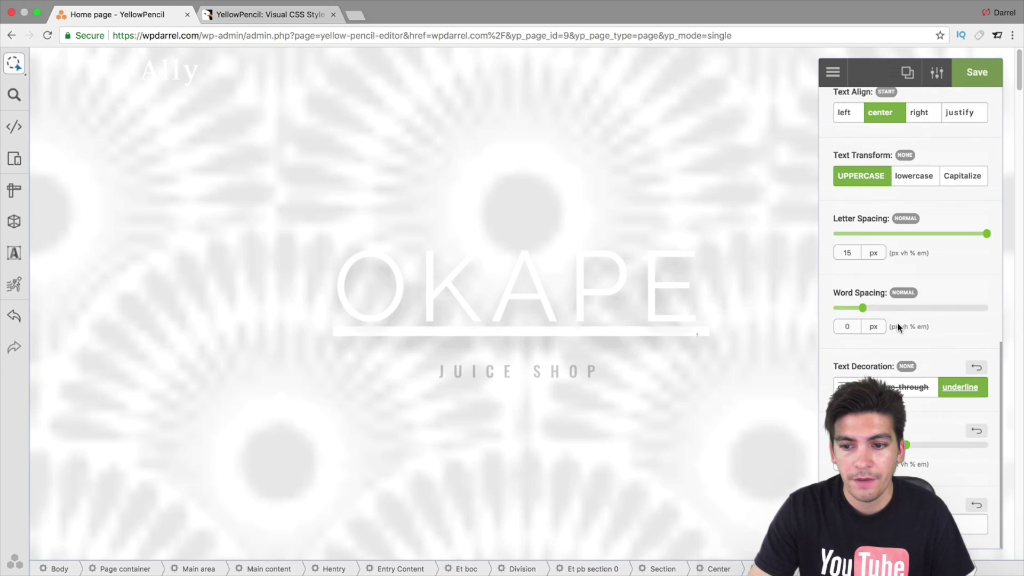
# Try overline and line-through text decorations on the heading, then set decoration to none
pyautogui.click(854, 387)
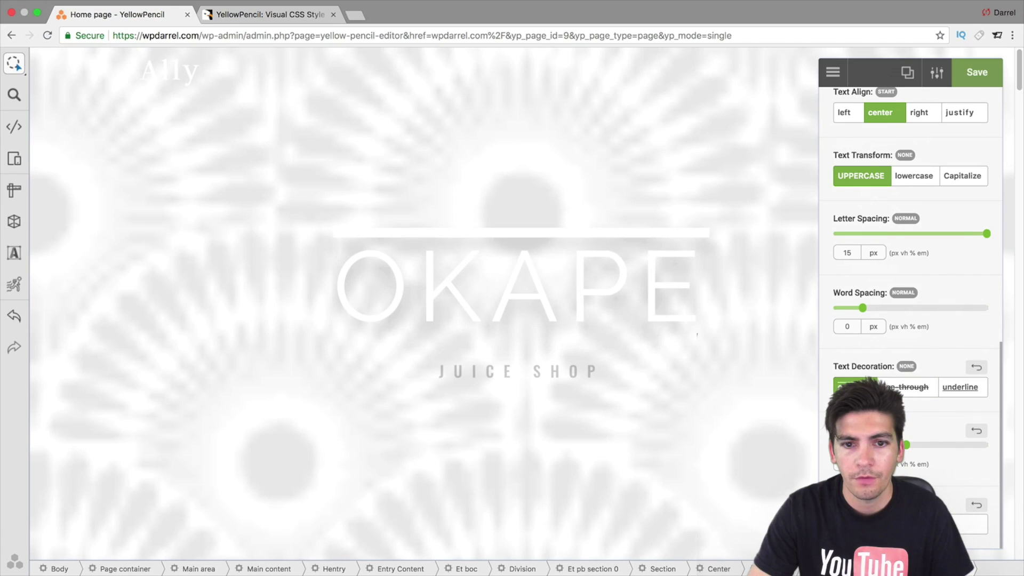
pyautogui.click(910, 391)
pyautogui.click(962, 391)
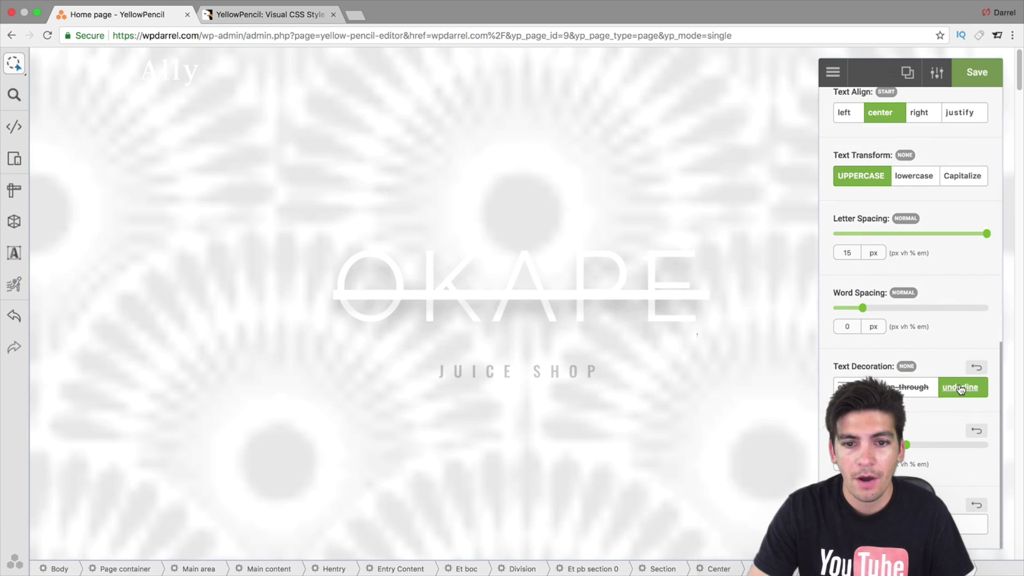
pyautogui.click(933, 391)
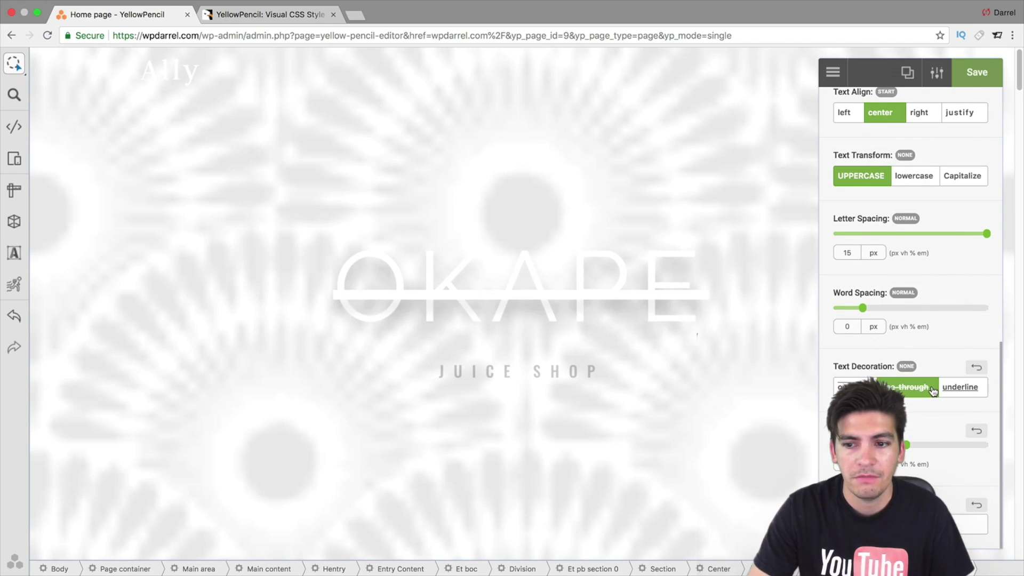
pyautogui.click(906, 366)
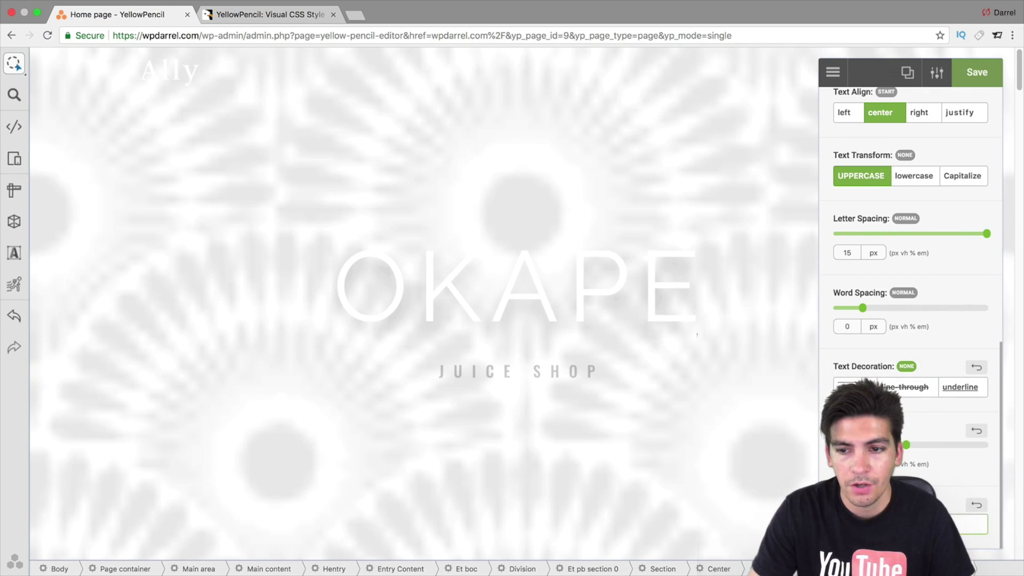
# Test left and right text alignment on the heading, then return it to center
pyautogui.scroll(2, 937, 290)
pyautogui.scroll(2, 933, 250)
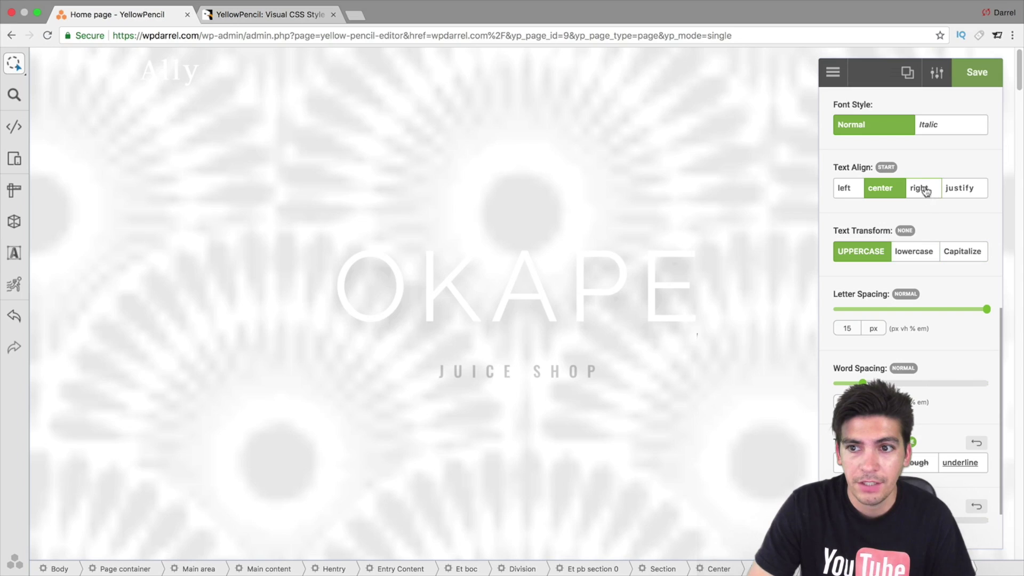
pyautogui.click(843, 188)
pyautogui.click(880, 188)
pyautogui.click(919, 187)
pyautogui.click(888, 192)
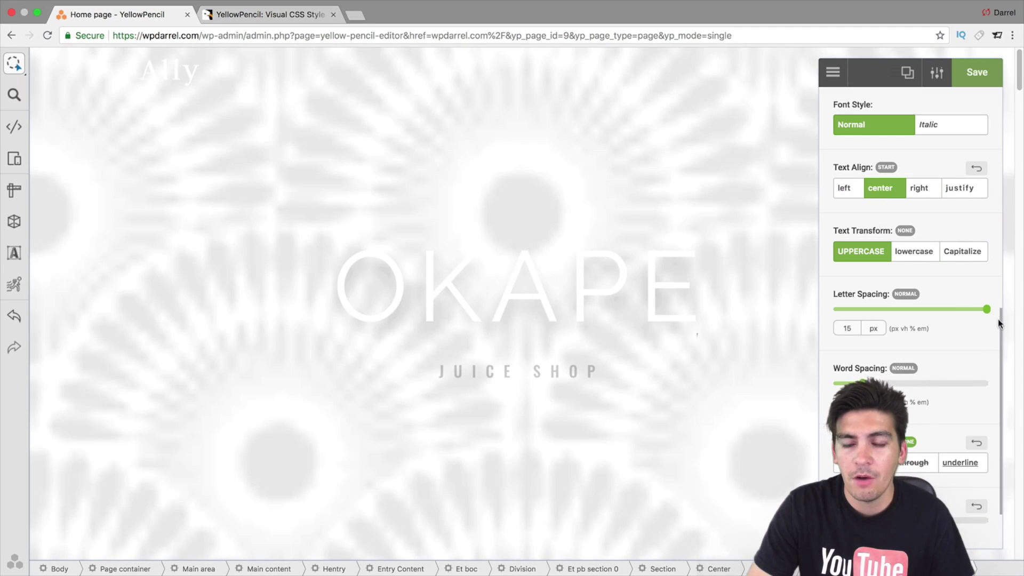
# Collapse the Text settings and scroll down to the Vegetable and Fruit Juices images
pyautogui.scroll(1, 991, 326)
pyautogui.scroll(10, 991, 326)
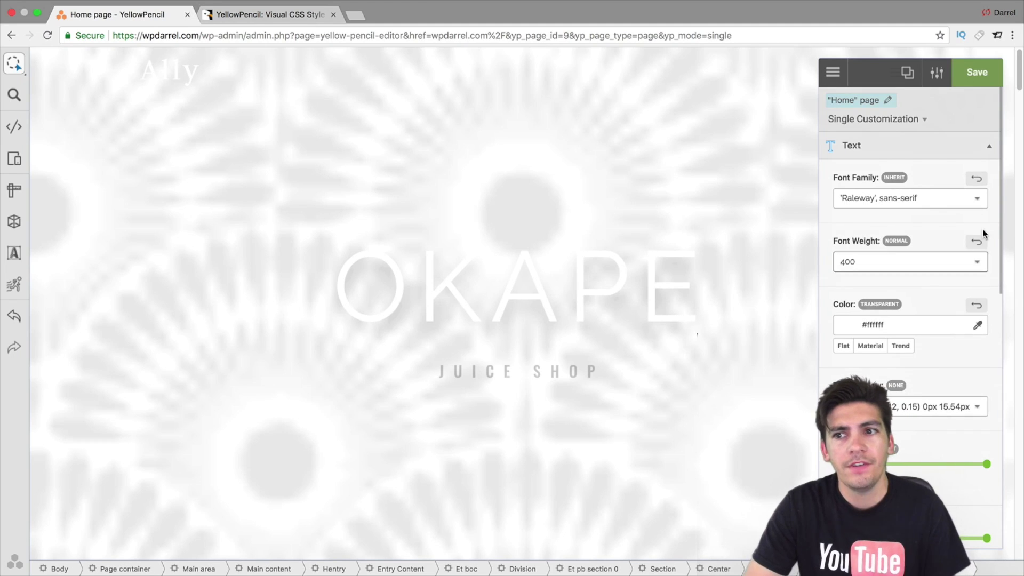
pyautogui.click(985, 154)
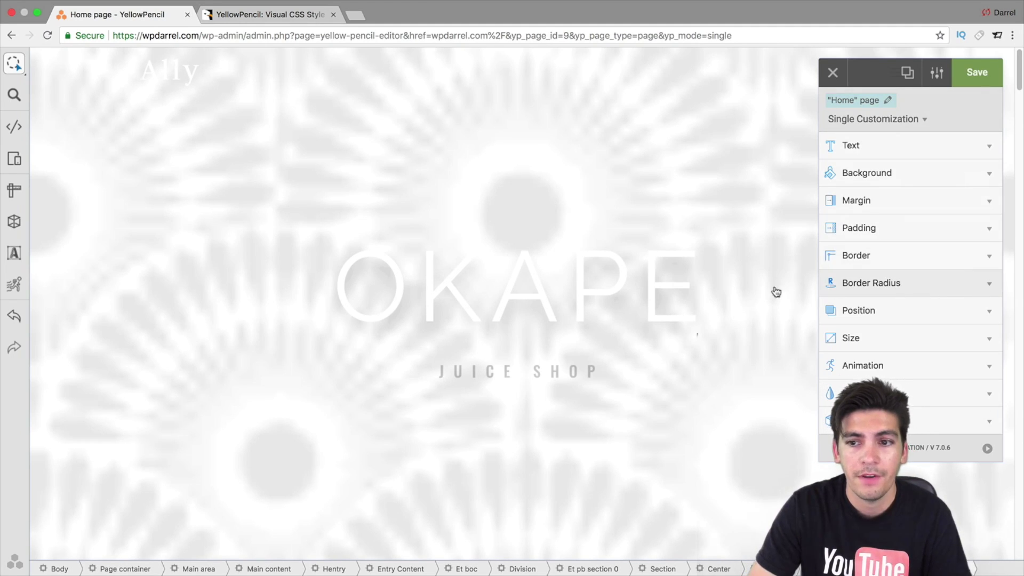
pyautogui.scroll(-3, 775, 288)
pyautogui.scroll(-8, 774, 288)
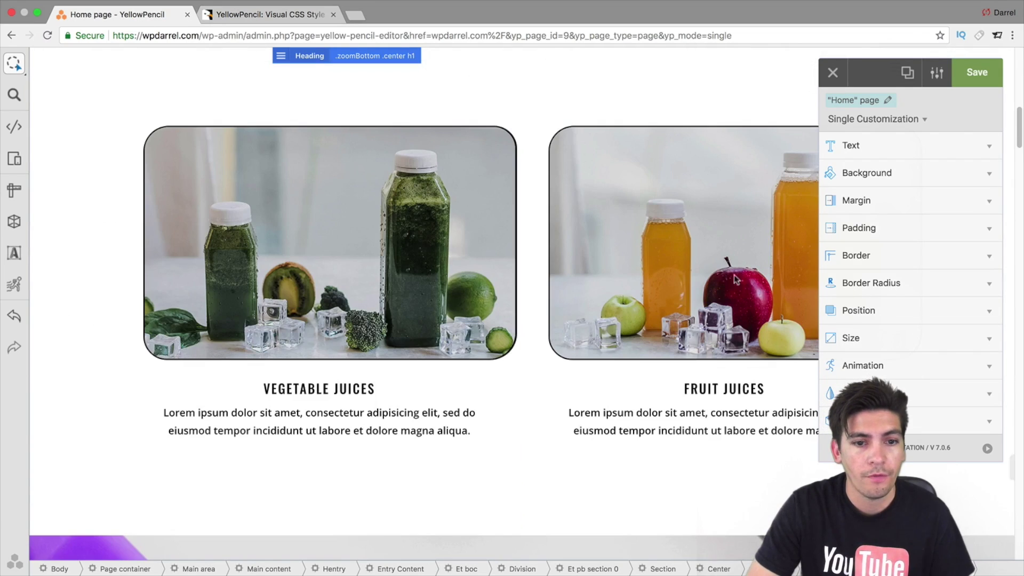
# Select the Vegetable Juices image and set its Top Right border radius to 50px
pyautogui.press('Escape')
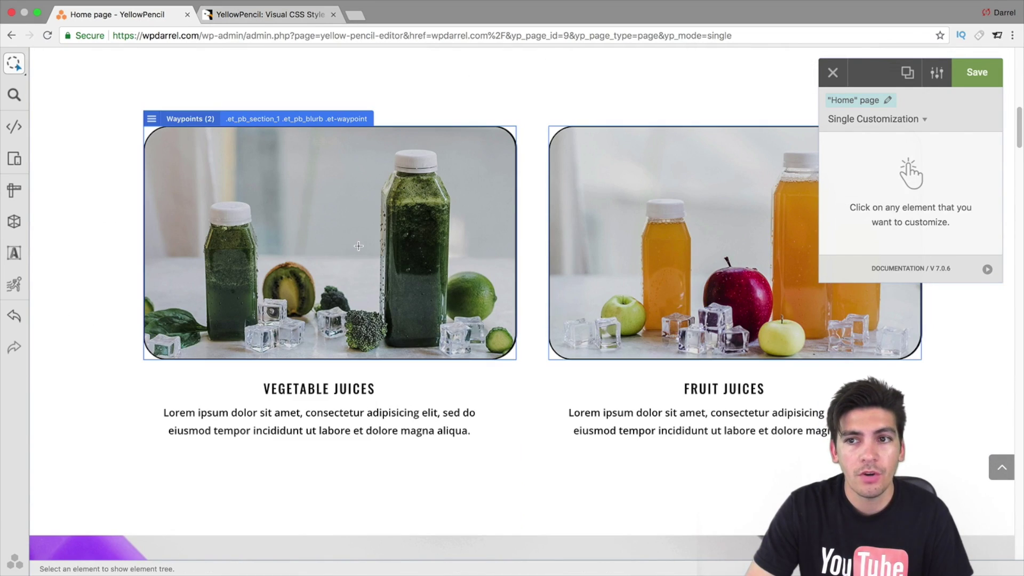
pyautogui.click(925, 119)
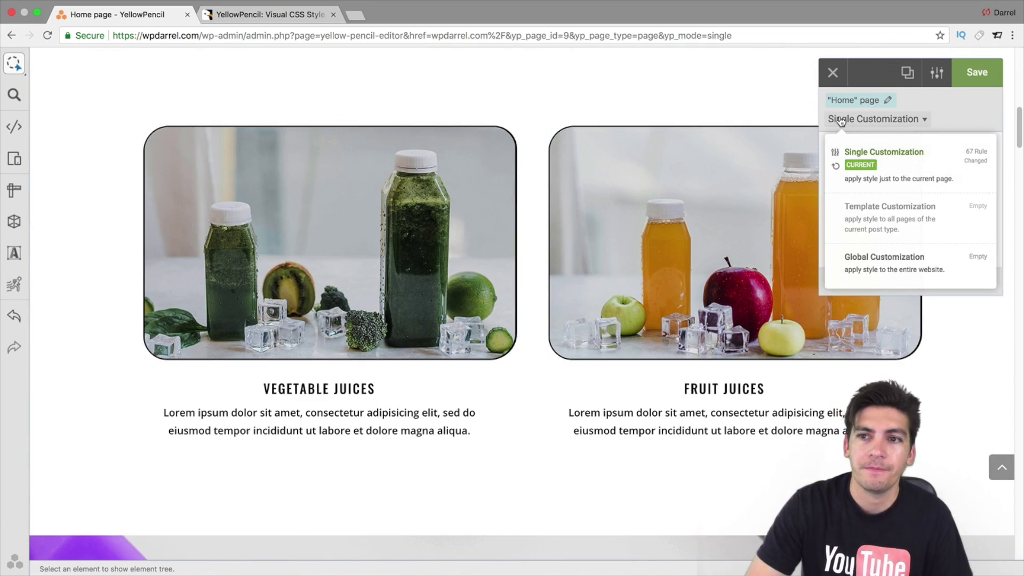
pyautogui.click(419, 242)
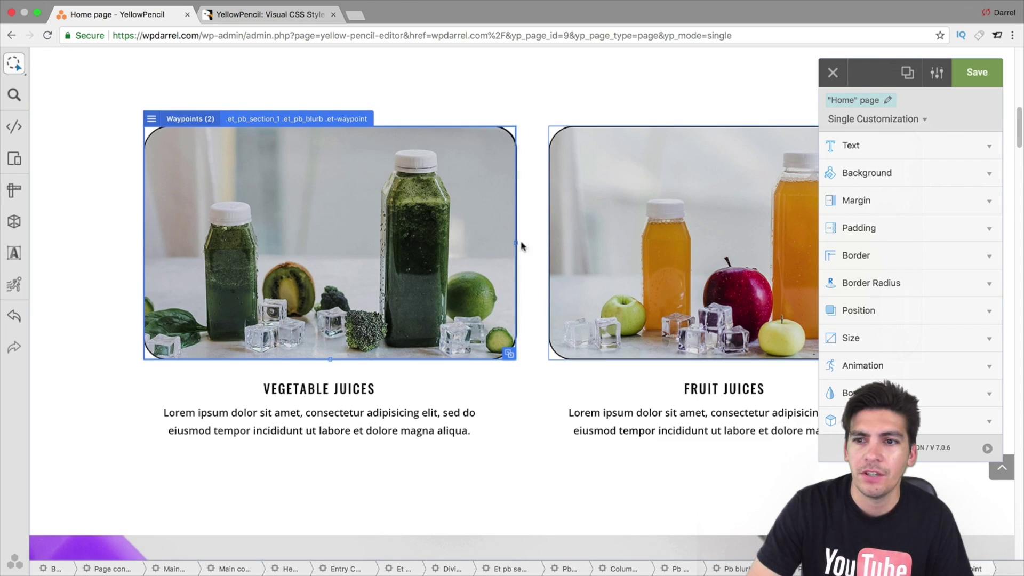
pyautogui.click(927, 288)
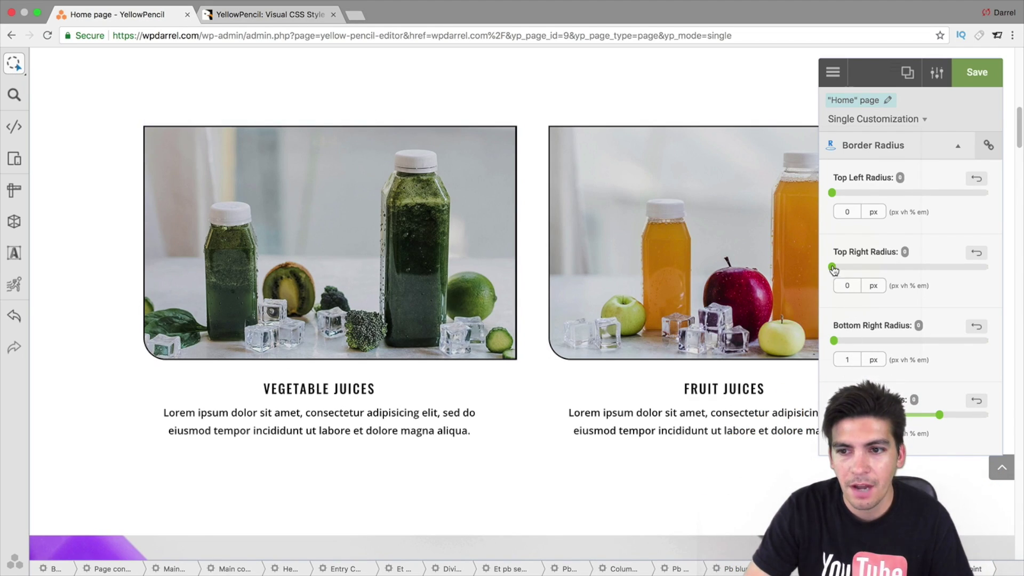
pyautogui.moveTo(971, 268); pyautogui.dragTo(988, 268)
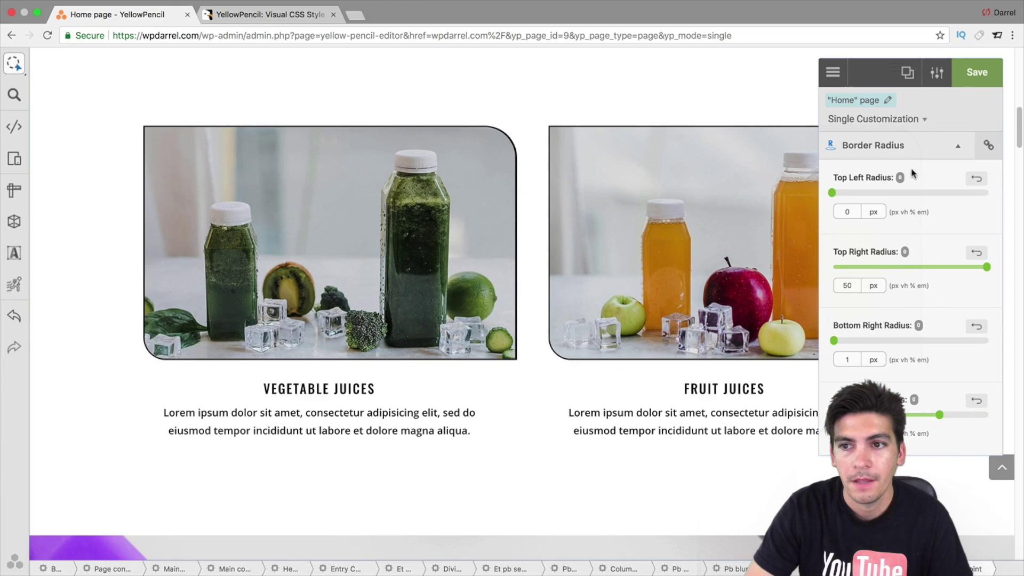
# In the images' Border settings, remove the borders, then give both images thick black borders
pyautogui.click(910, 152)
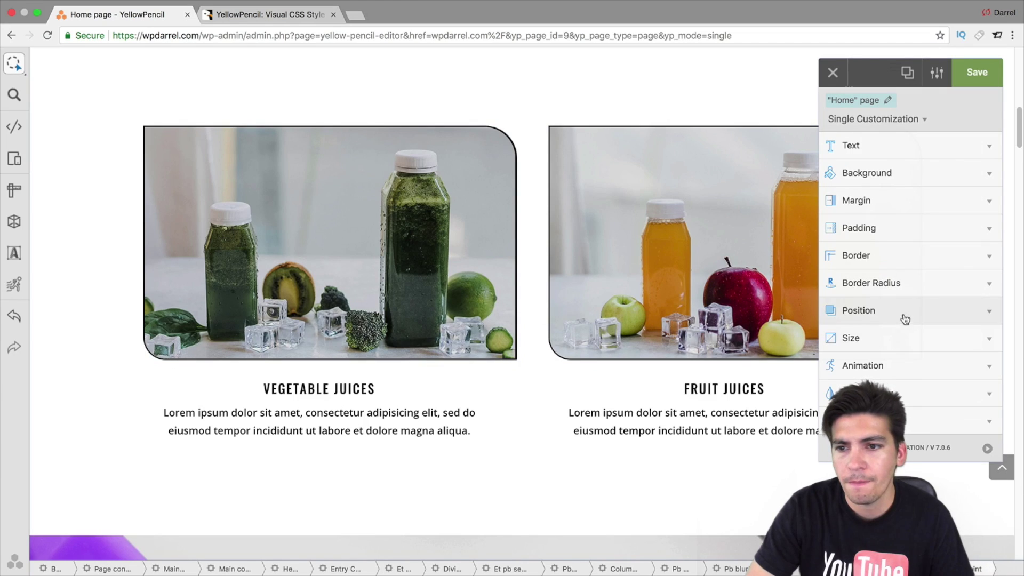
pyautogui.click(905, 264)
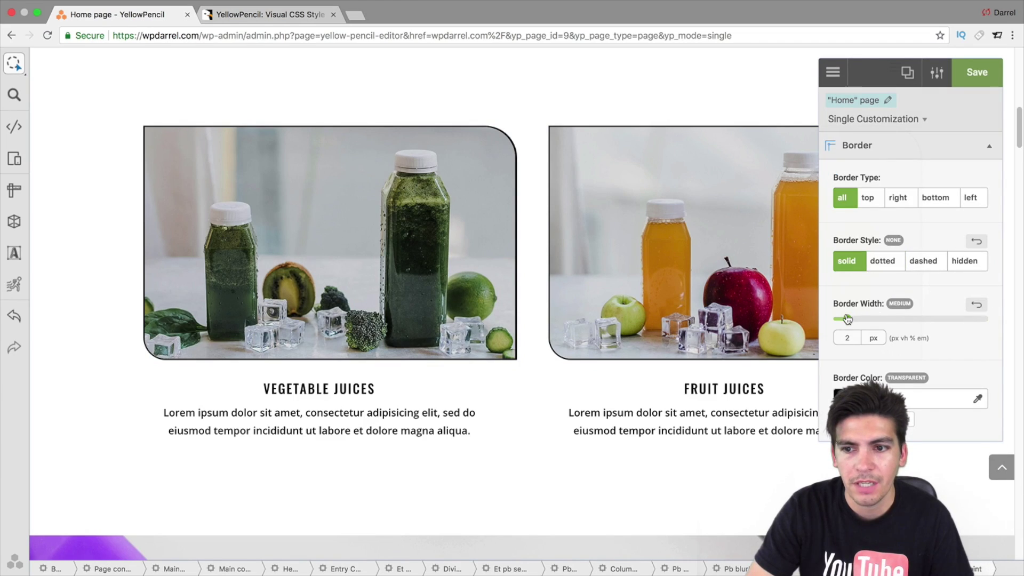
pyautogui.moveTo(848, 320); pyautogui.dragTo(833, 320)
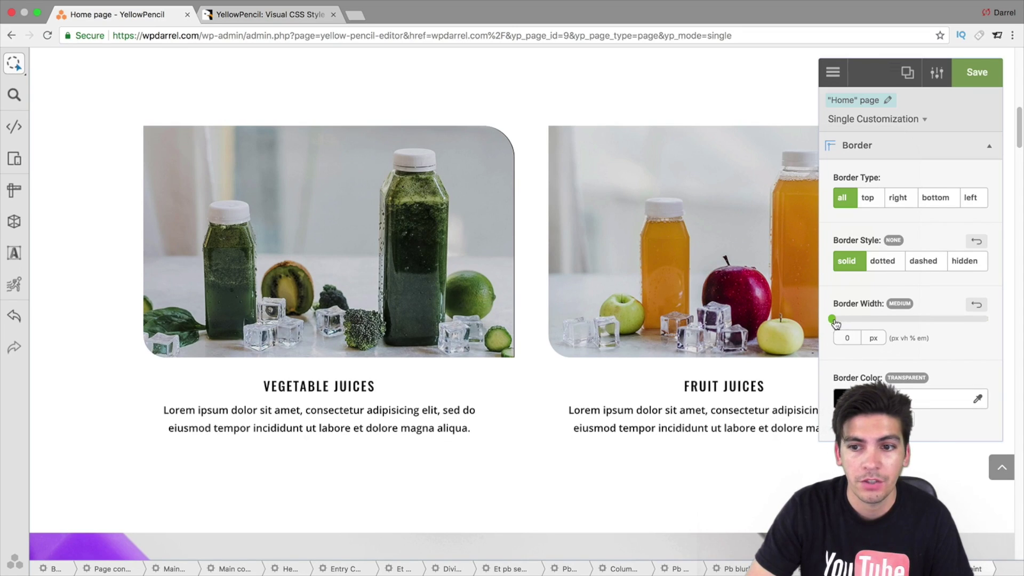
pyautogui.moveTo(835, 324); pyautogui.dragTo(895, 320)
# Cycle the border style through dotted, dashed and solid, ending on dashed
pyautogui.click(895, 273)
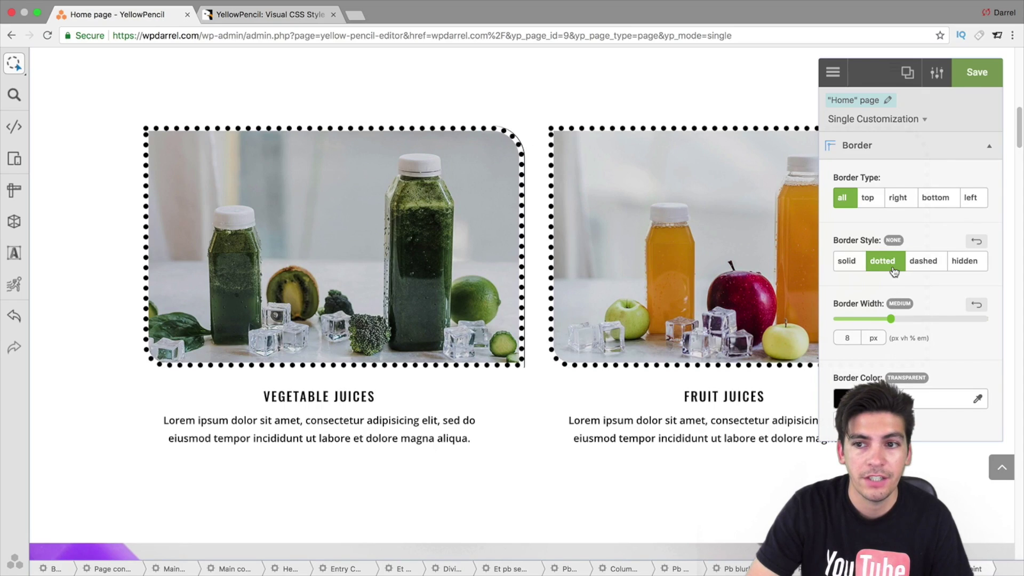
pyautogui.click(924, 267)
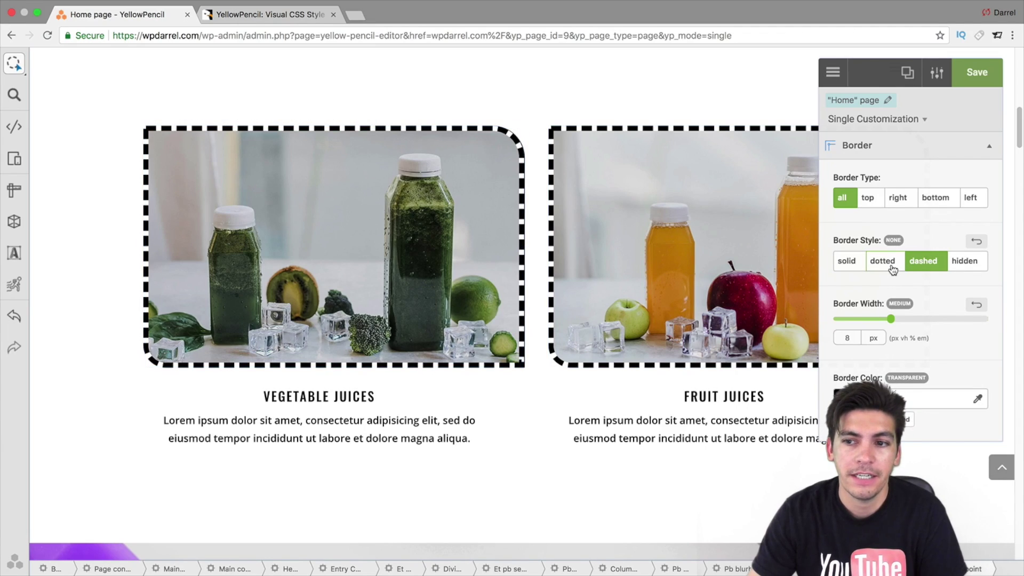
pyautogui.click(844, 262)
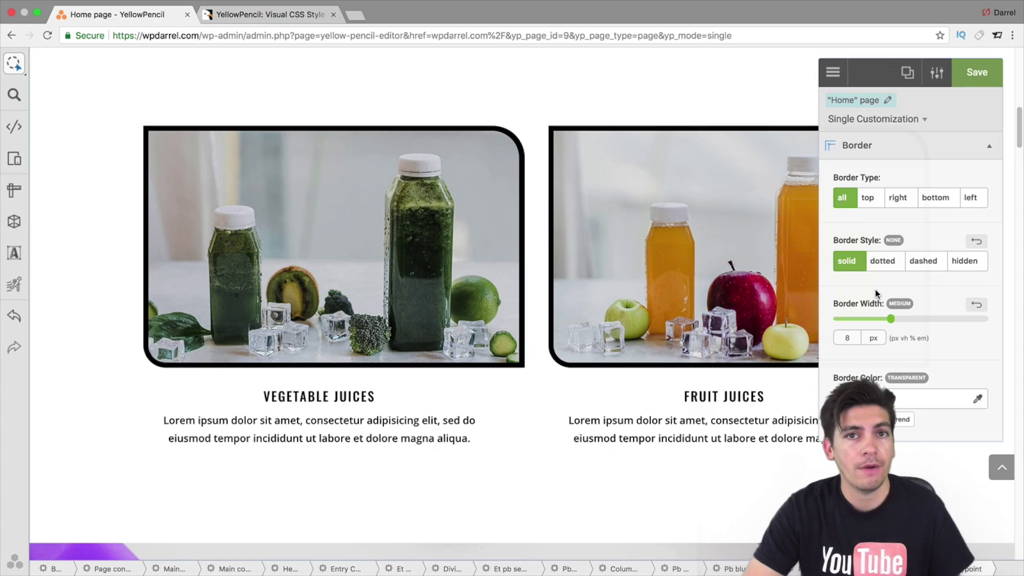
pyautogui.click(881, 266)
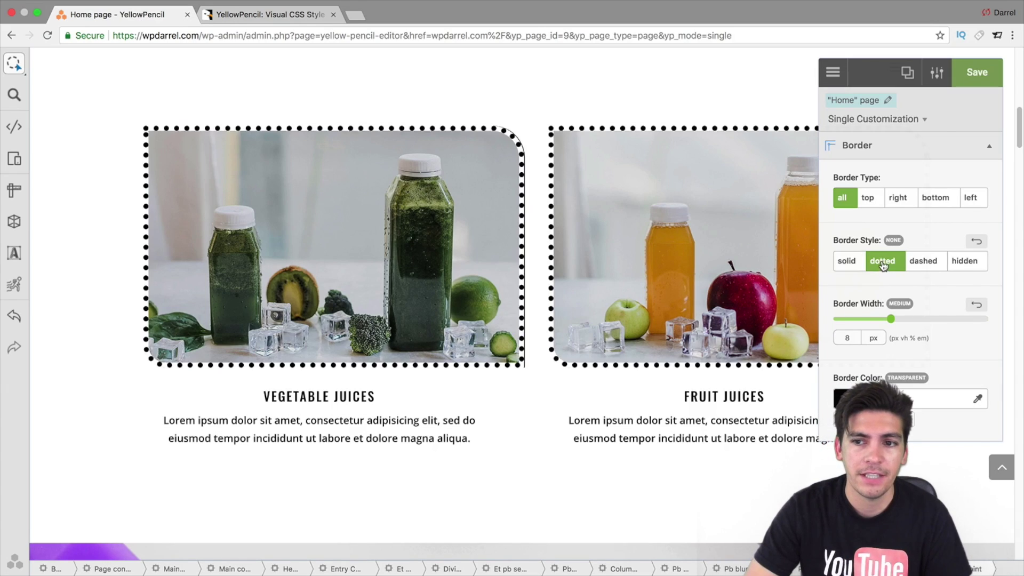
pyautogui.click(926, 267)
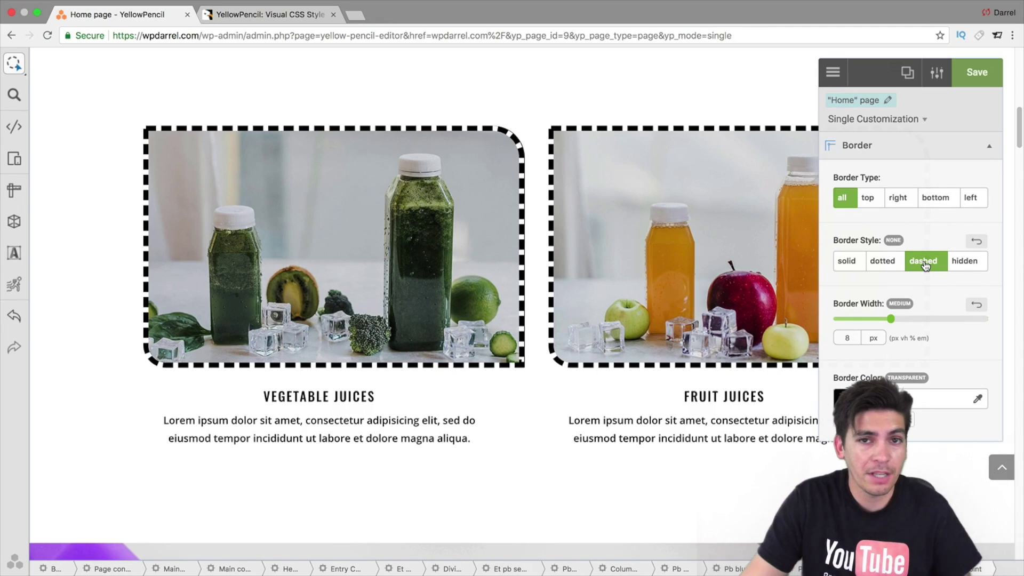
# In the images' Animation settings, preview the zoomInRight, slideInDown and slideInLeft animations
pyautogui.click(988, 148)
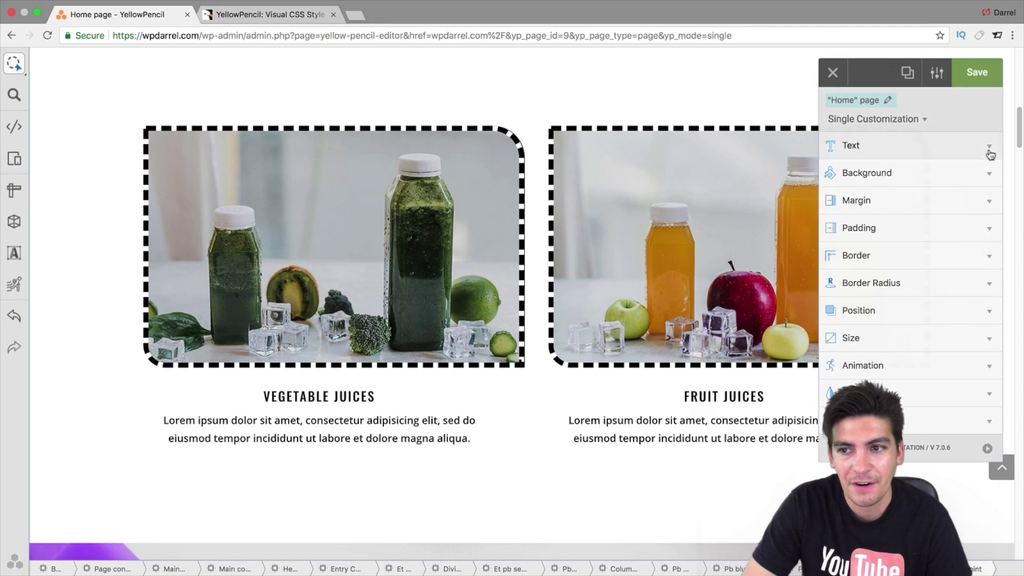
pyautogui.click(939, 365)
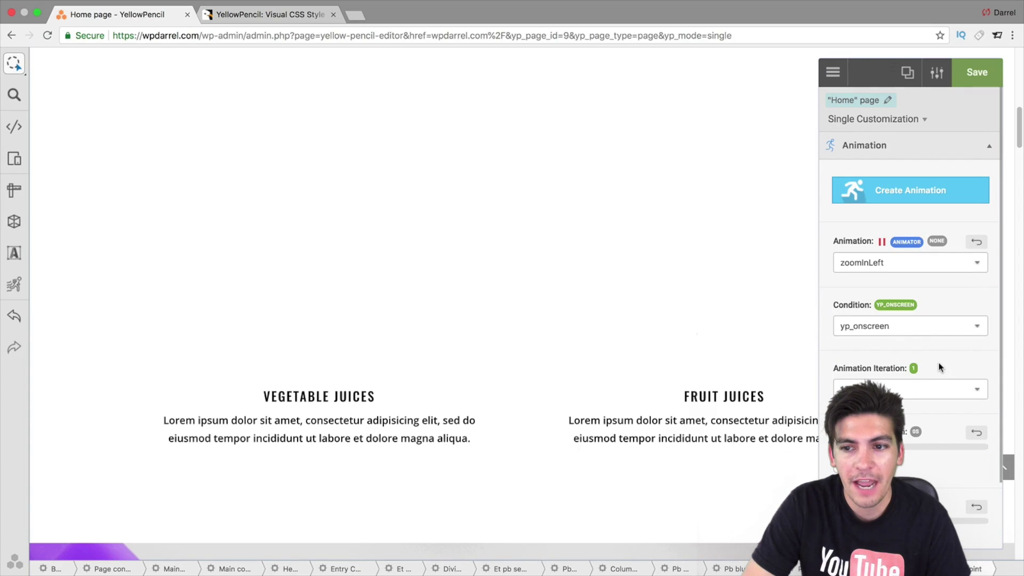
pyautogui.moveTo(930, 267)
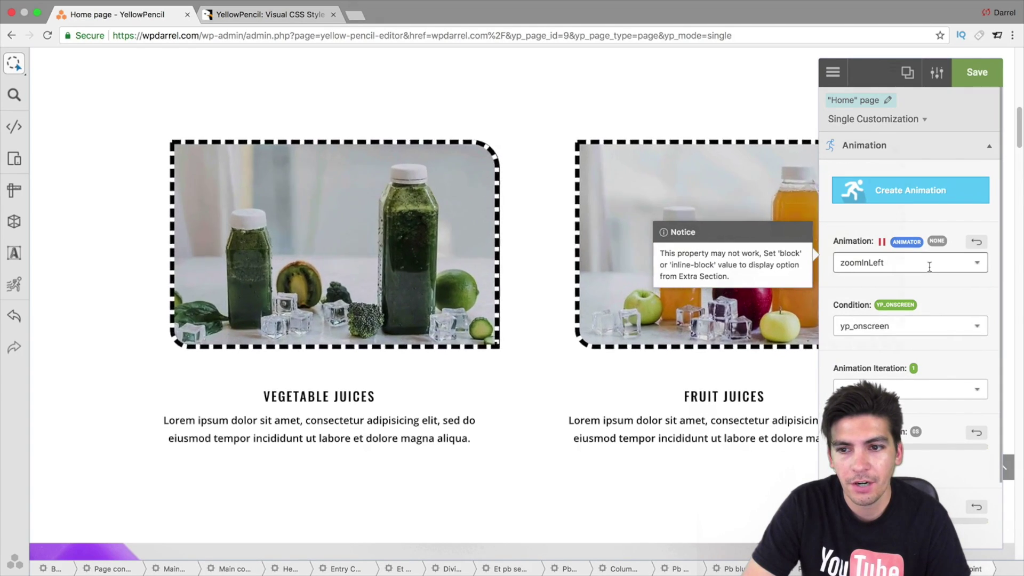
pyautogui.click(930, 263)
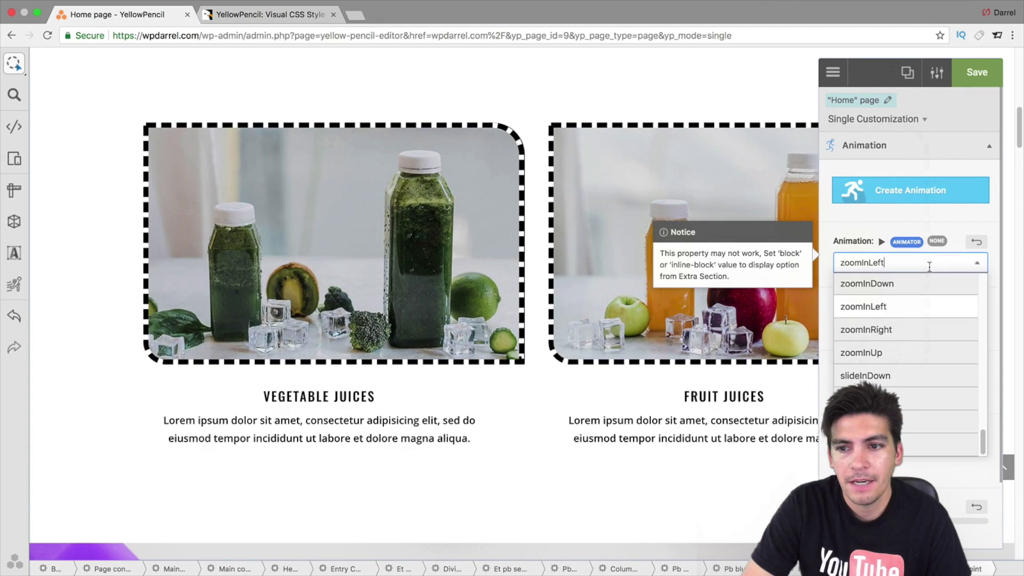
pyautogui.click(929, 340)
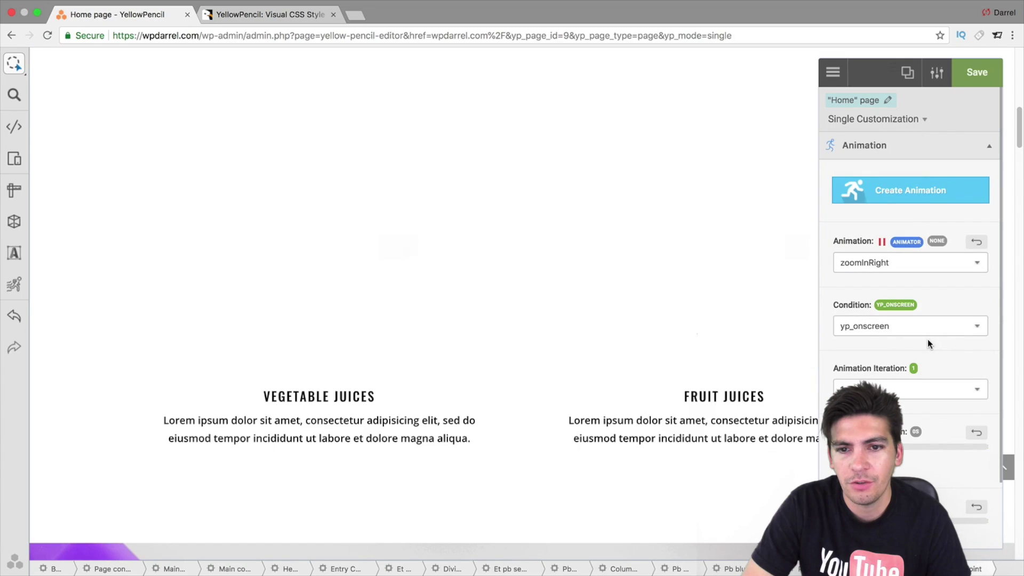
pyautogui.click(926, 265)
pyautogui.click(926, 379)
pyautogui.click(920, 262)
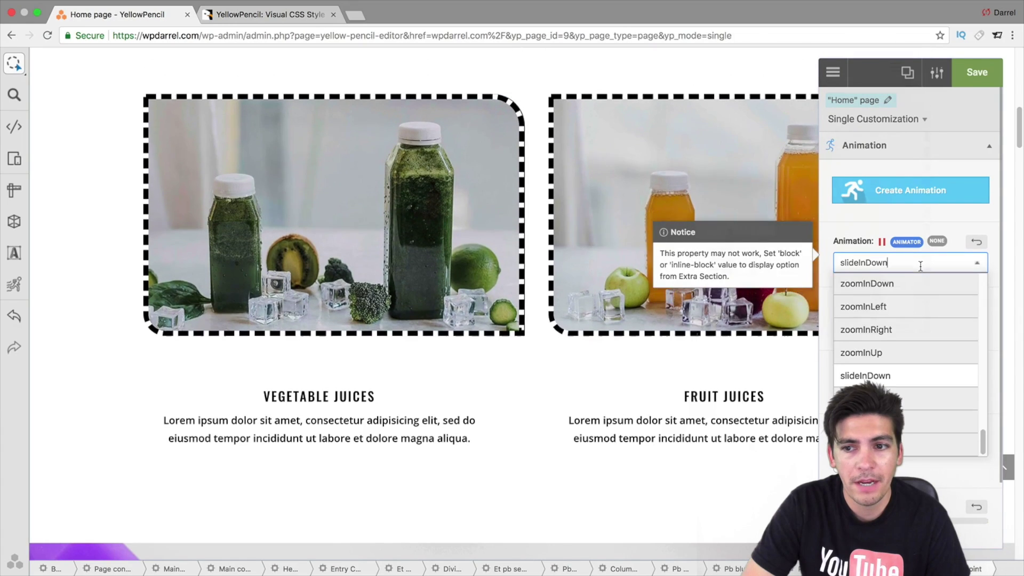
pyautogui.scroll(-1, 915, 373)
pyautogui.click(907, 320)
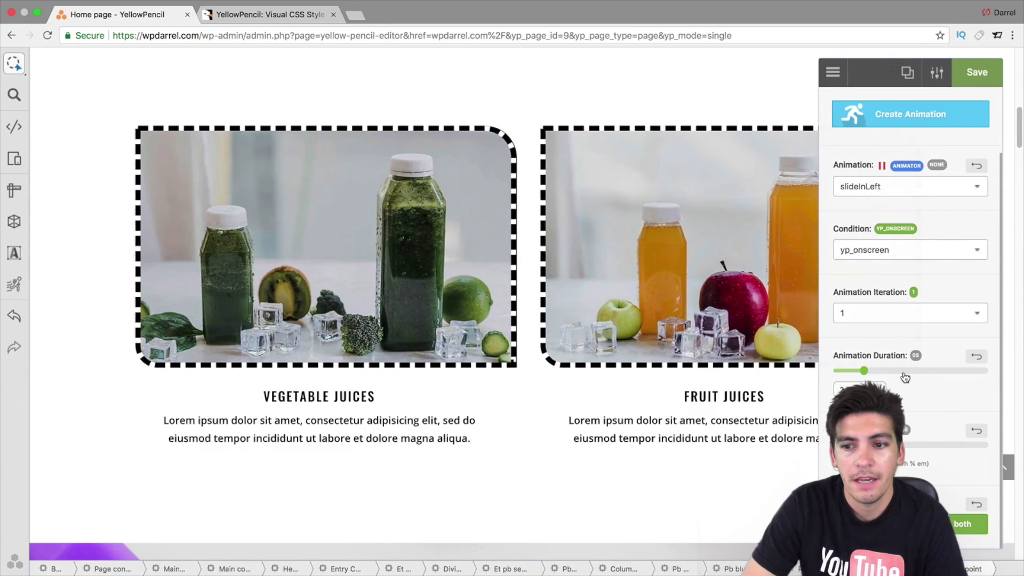
# Switch the animation trigger to hover, then back to onScreen
pyautogui.click(887, 256)
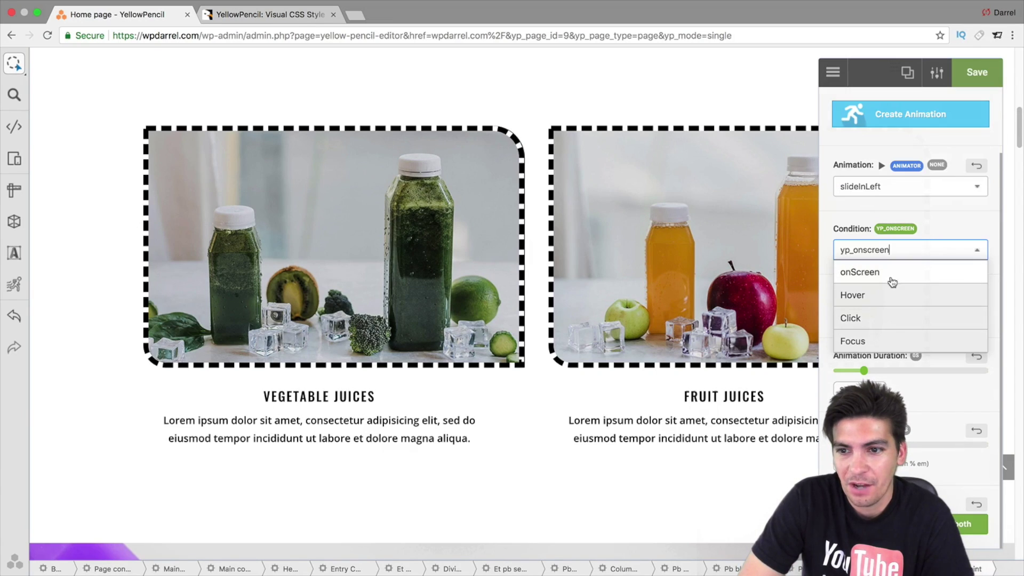
pyautogui.click(891, 295)
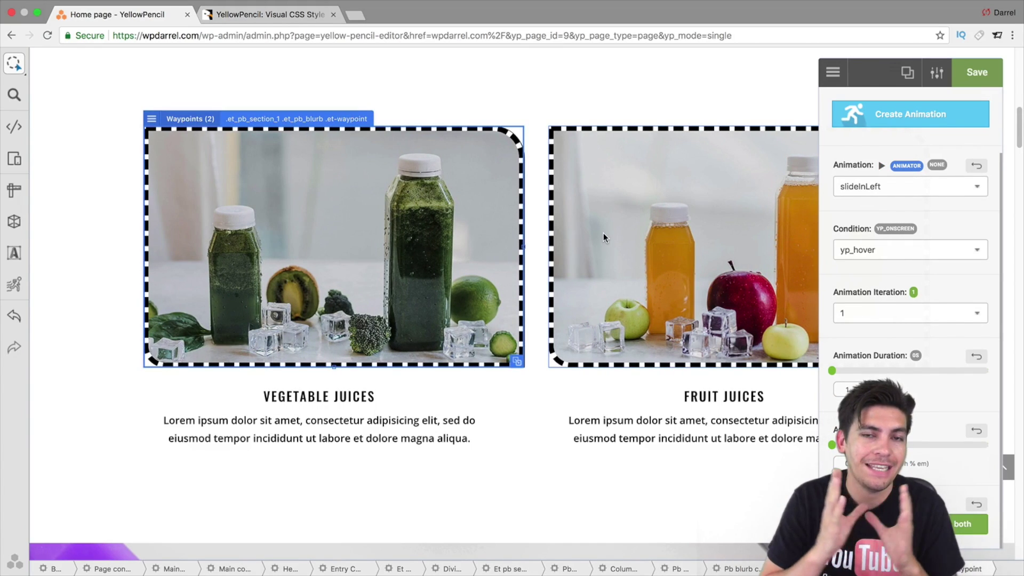
pyautogui.click(875, 251)
pyautogui.click(877, 272)
# Preview the flipInX, fadeInUpBig, spaceInLeft, spaceInDown and shake animations on the images
pyautogui.click(878, 187)
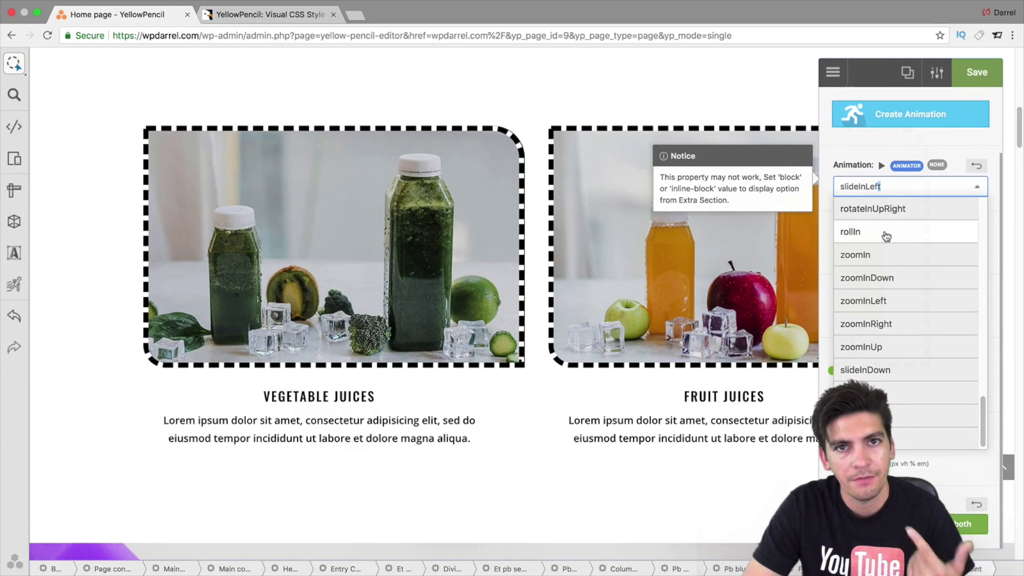
pyautogui.scroll(3, 902, 310)
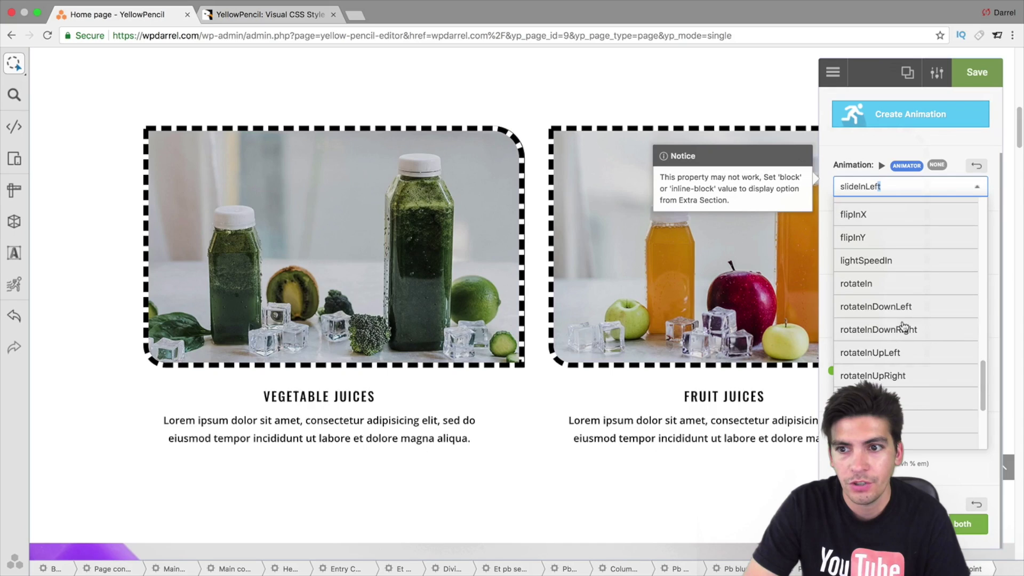
pyautogui.click(903, 212)
pyautogui.click(902, 186)
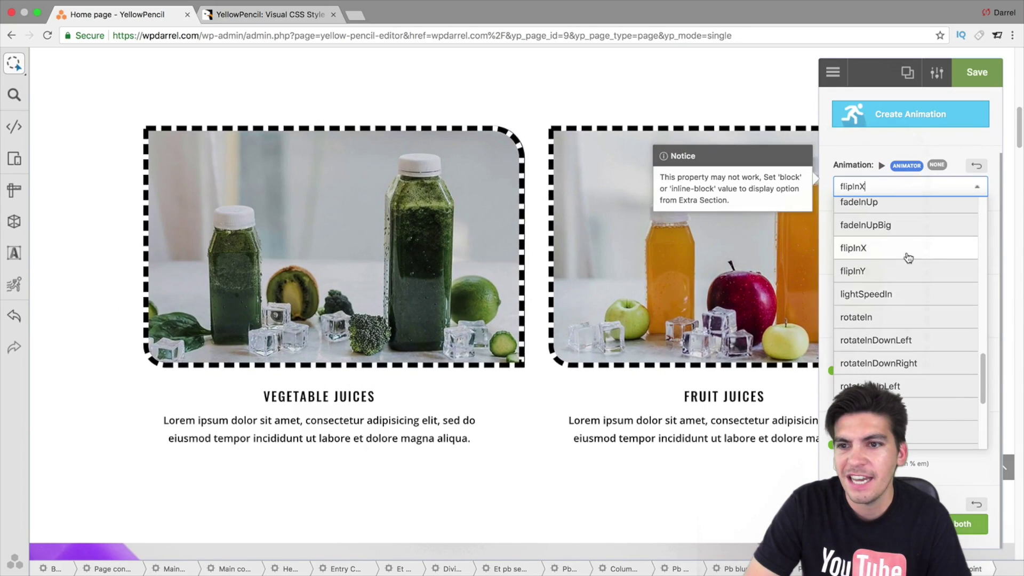
pyautogui.click(907, 223)
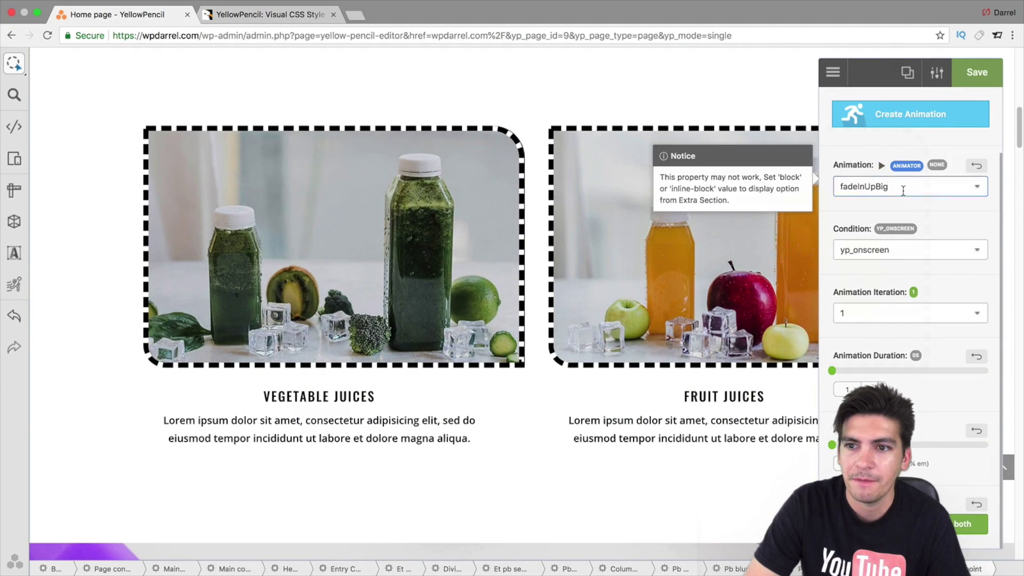
pyautogui.click(907, 187)
pyautogui.click(920, 261)
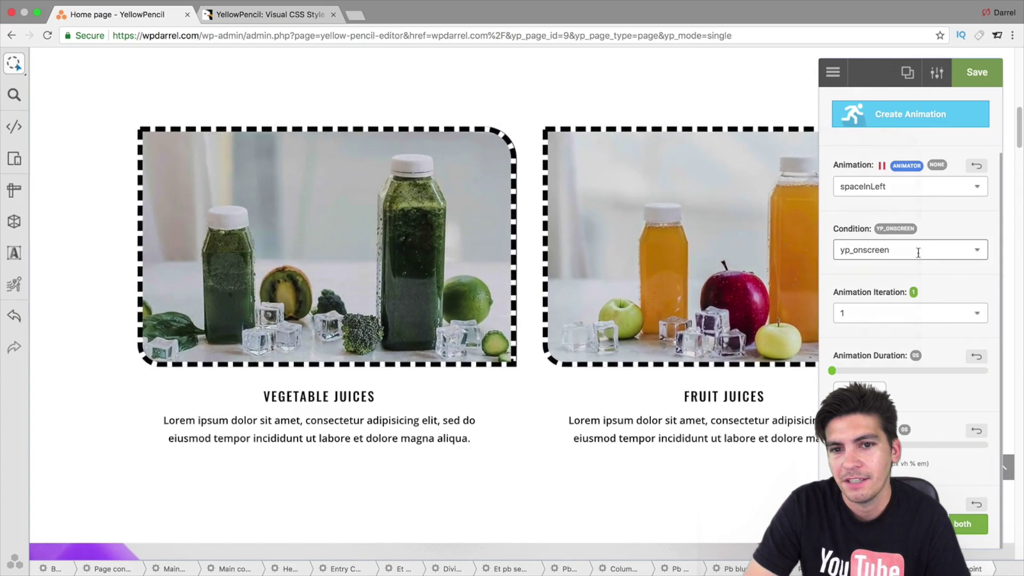
pyautogui.click(917, 186)
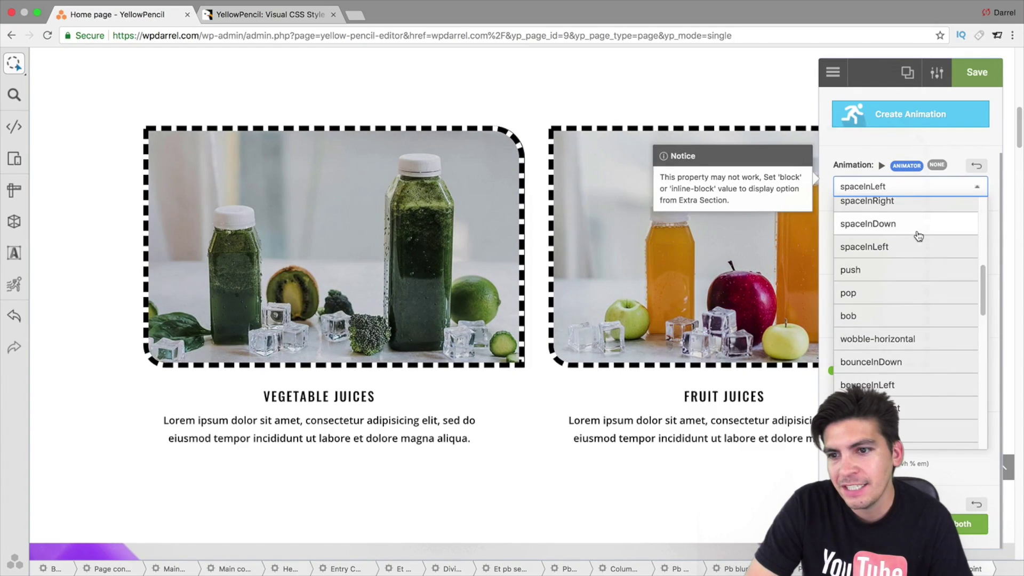
pyautogui.click(917, 230)
pyautogui.click(918, 186)
pyautogui.scroll(3, 923, 229)
pyautogui.click(920, 238)
# Try tada and shake again, then settle on the bounceIn animation
pyautogui.click(921, 187)
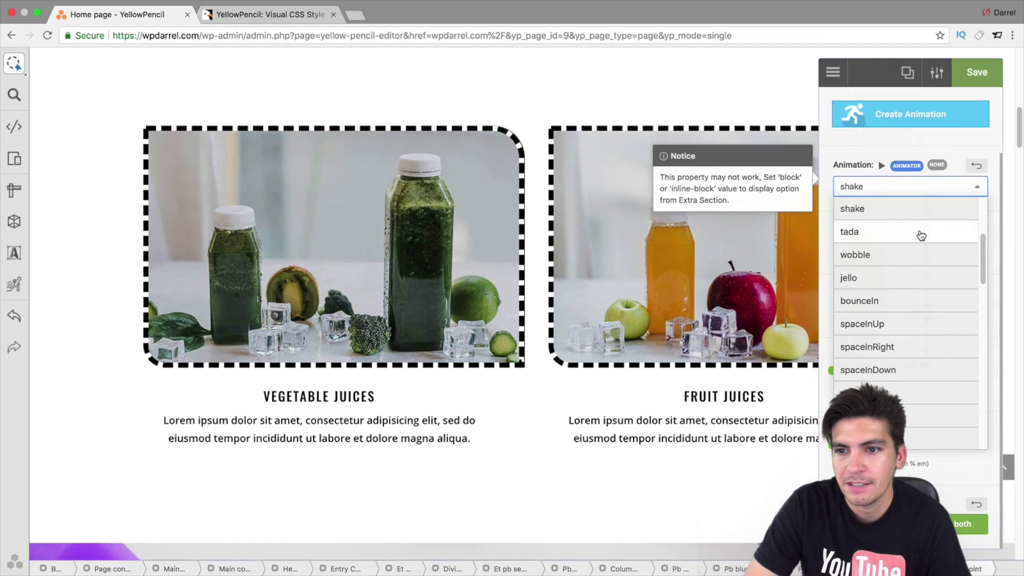
pyautogui.click(922, 235)
pyautogui.click(921, 188)
pyautogui.scroll(1, 922, 221)
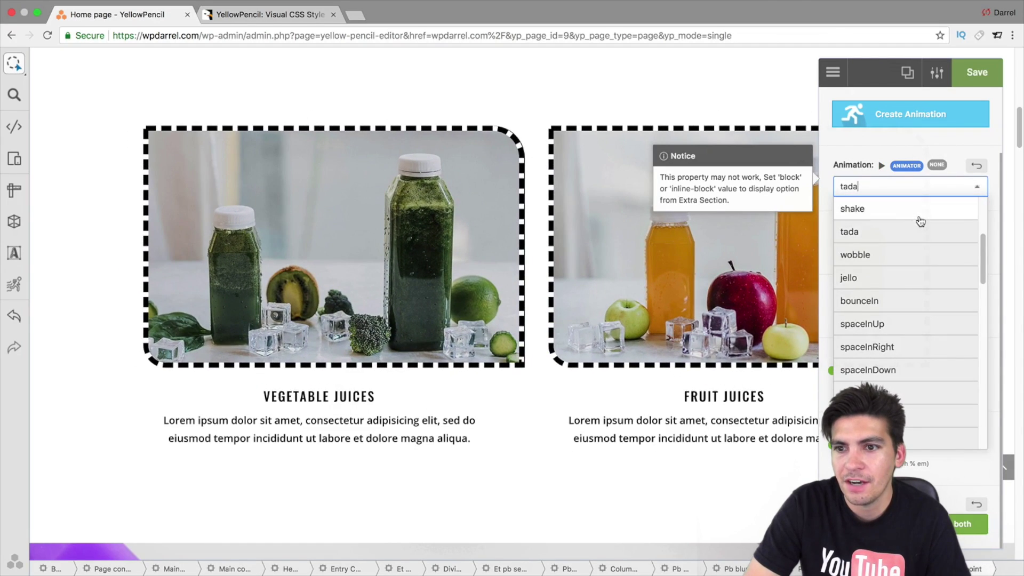
pyautogui.click(921, 218)
pyautogui.click(918, 187)
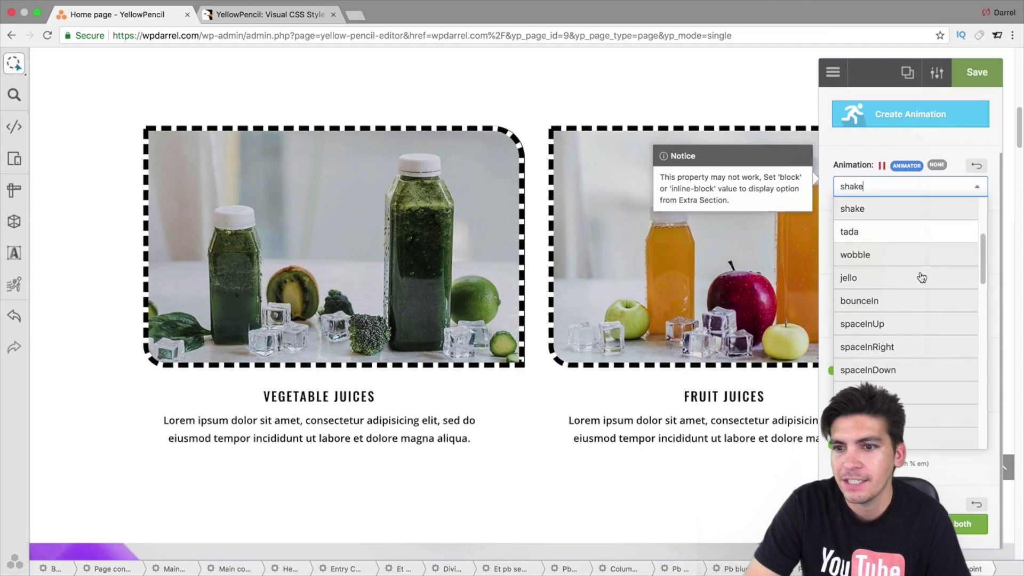
pyautogui.click(920, 302)
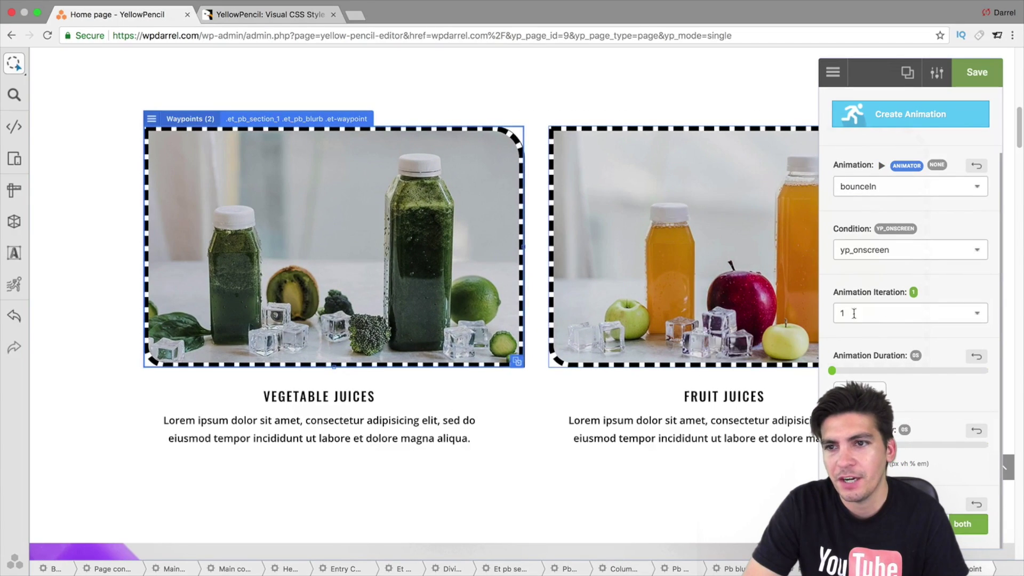
pyautogui.scroll(3, 948, 202)
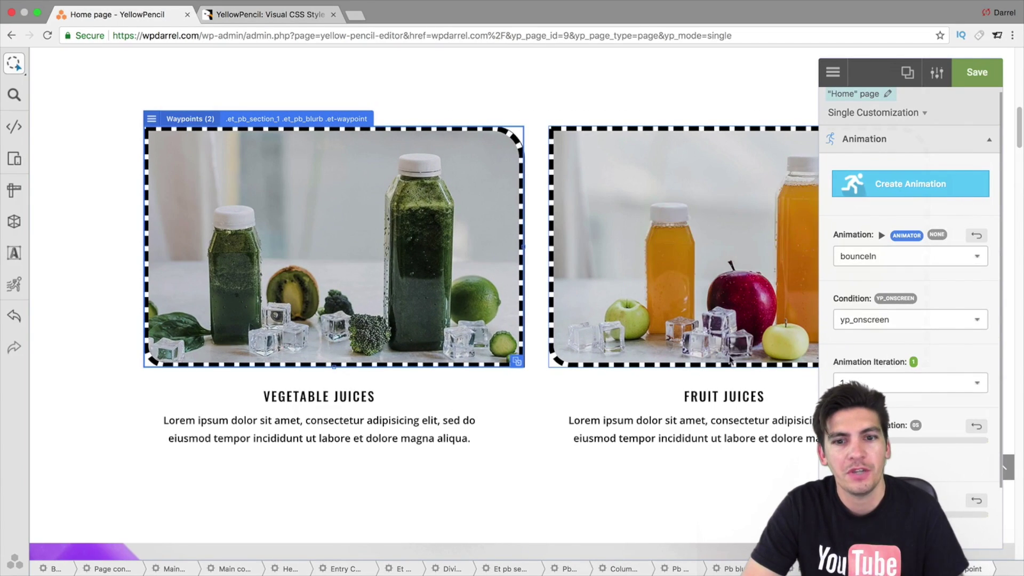
# Deselect the images and select the juice blurb description text for text styling
pyautogui.press('Escape')
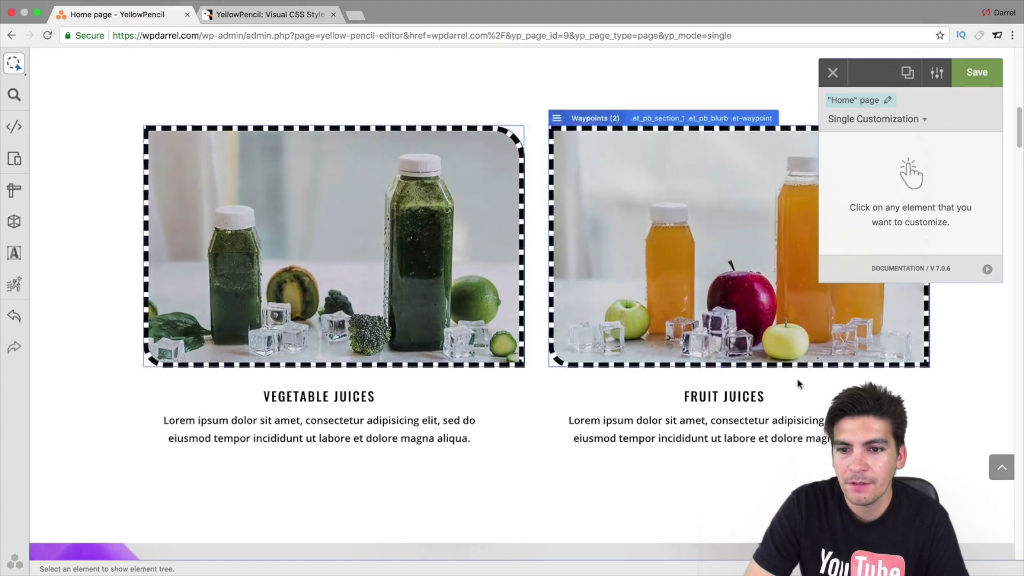
pyautogui.click(871, 120)
pyautogui.scroll(-3, 704, 298)
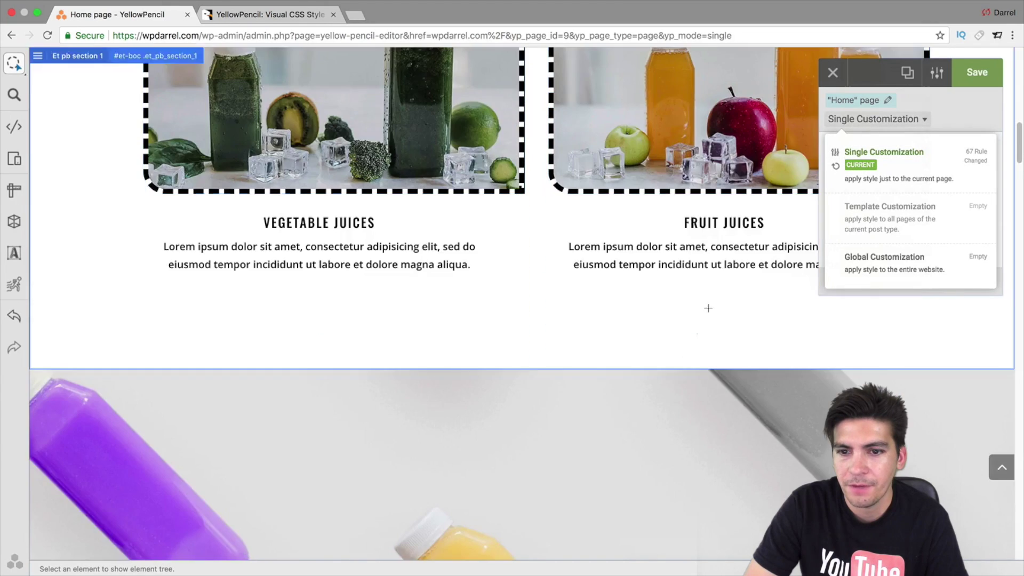
pyautogui.click(676, 263)
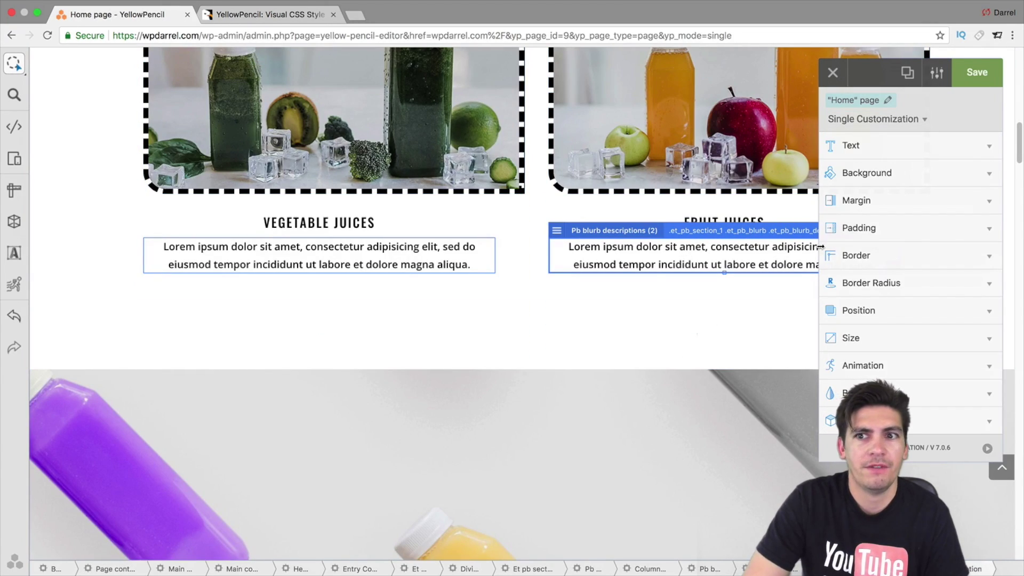
pyautogui.click(861, 149)
pyautogui.scroll(-1, 883, 346)
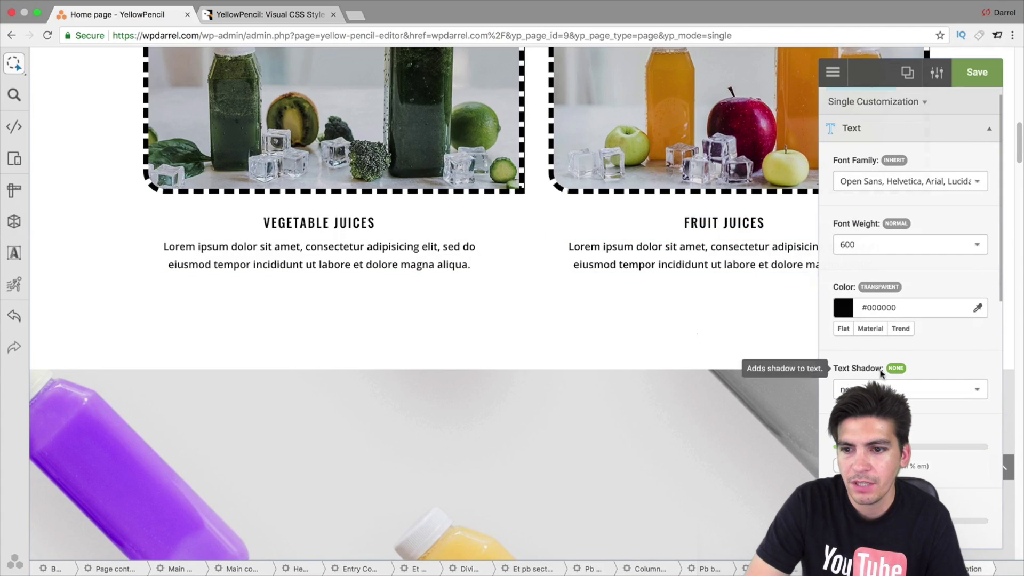
# Try white and pink neon text shadows on the blurbs, then apply Shadow Multiple
pyautogui.click(896, 390)
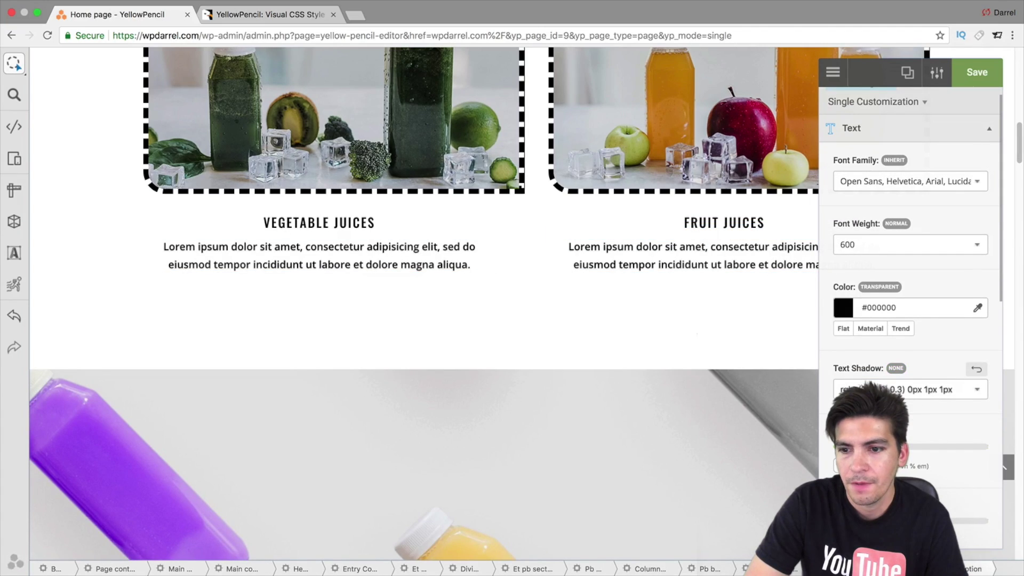
pyautogui.click(910, 457)
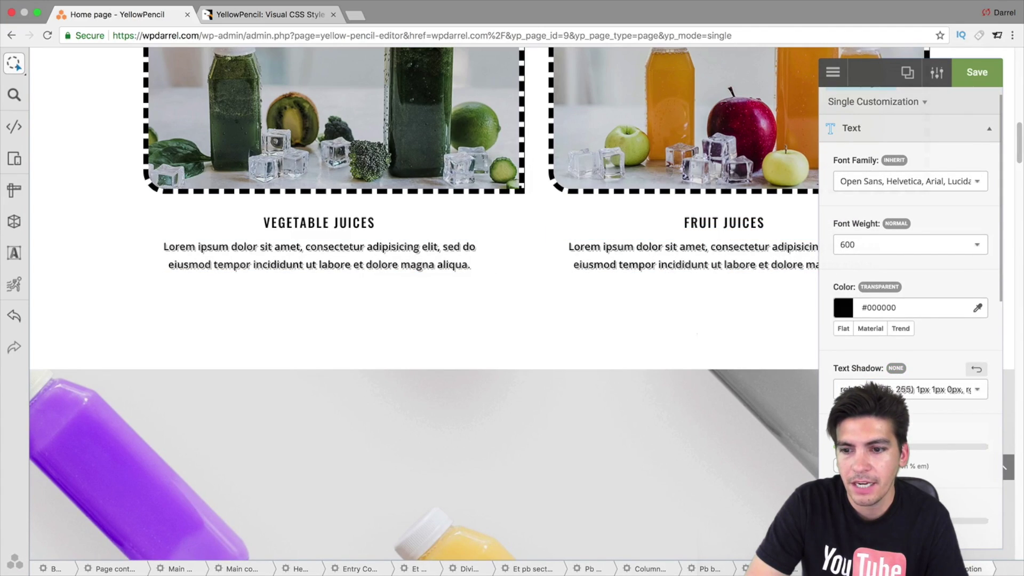
pyautogui.click(907, 389)
pyautogui.scroll(-2, 912, 427)
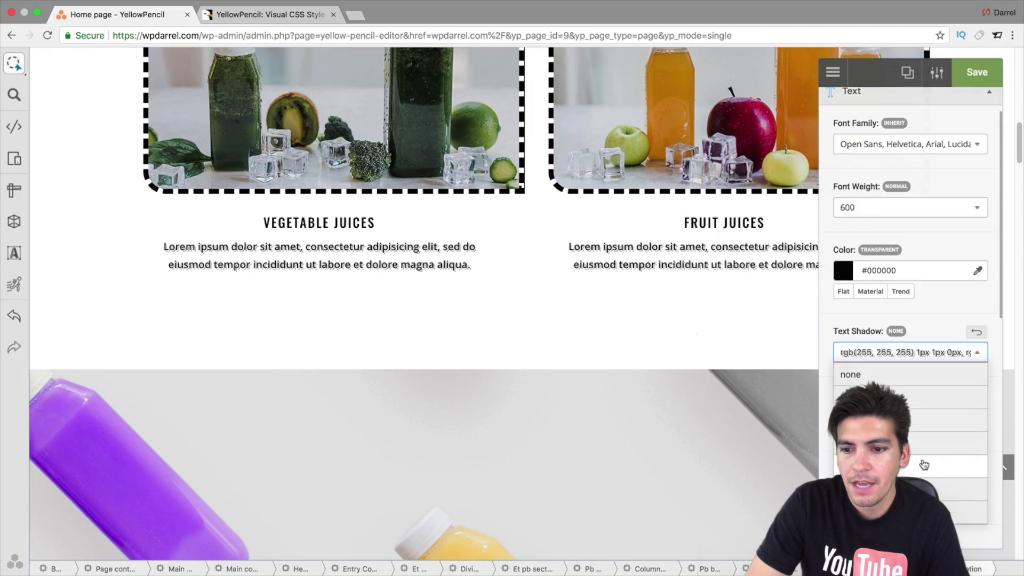
pyautogui.click(922, 475)
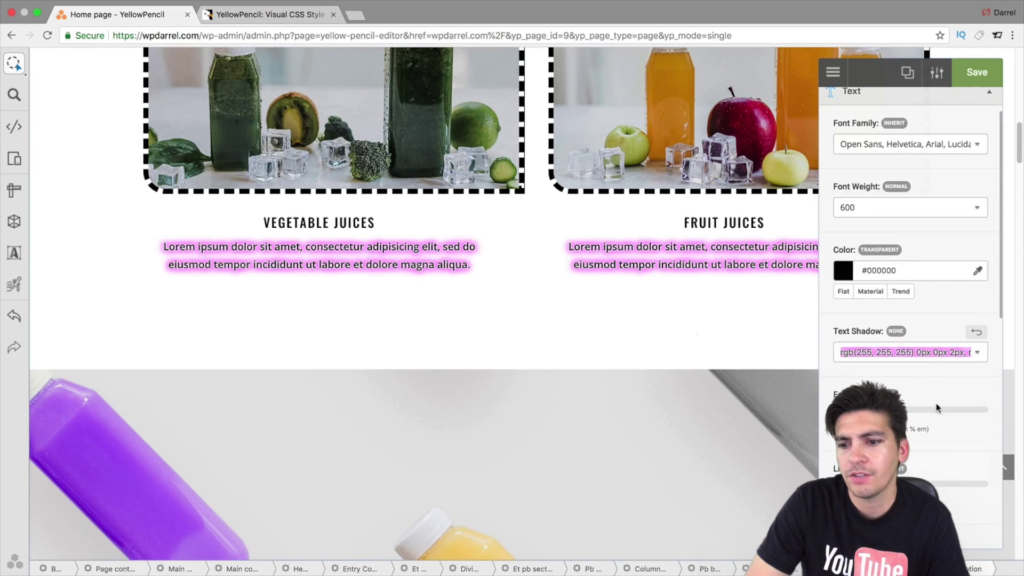
pyautogui.click(907, 352)
pyautogui.scroll(-3, 912, 394)
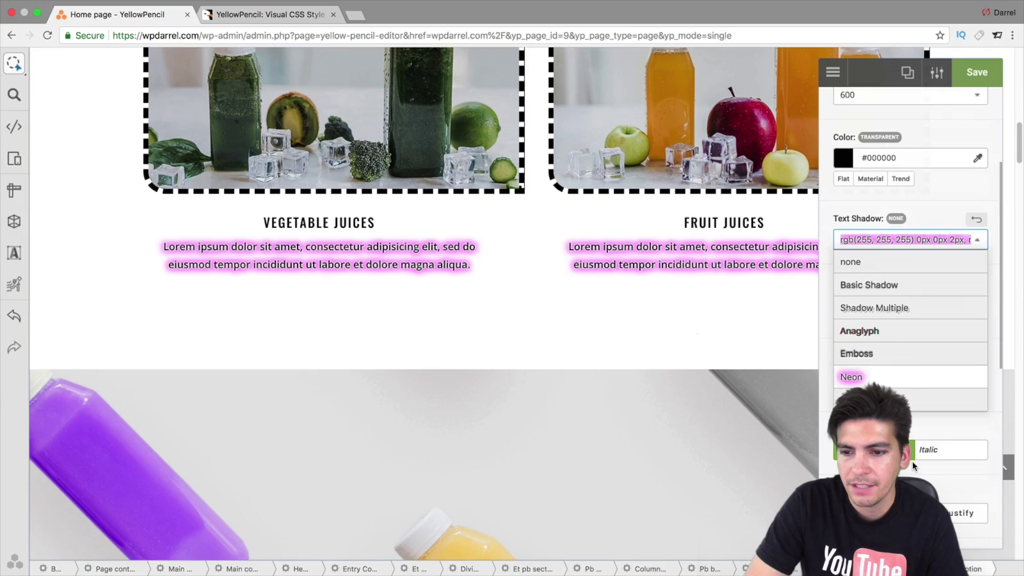
pyautogui.click(894, 309)
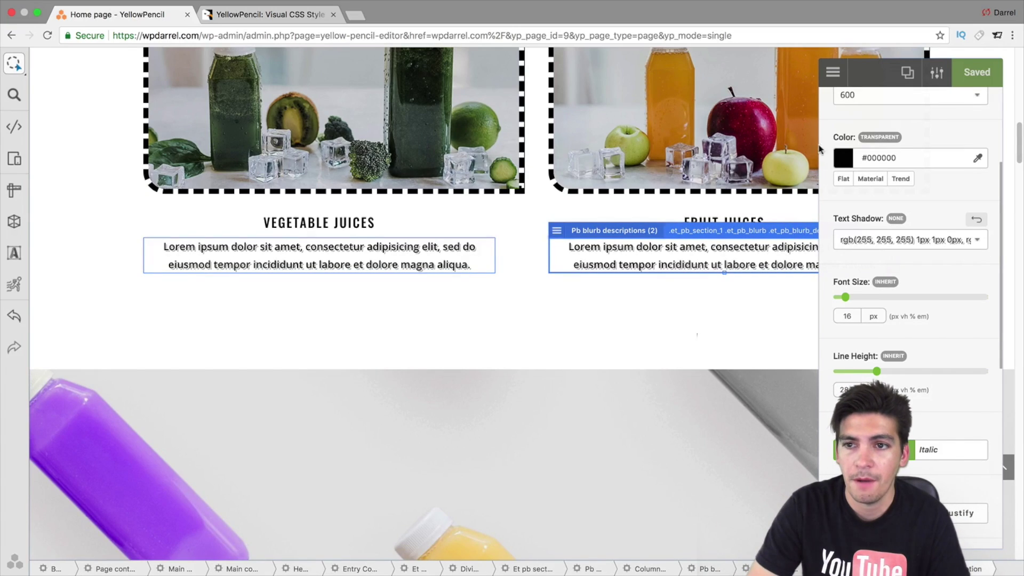
pyautogui.click(834, 72)
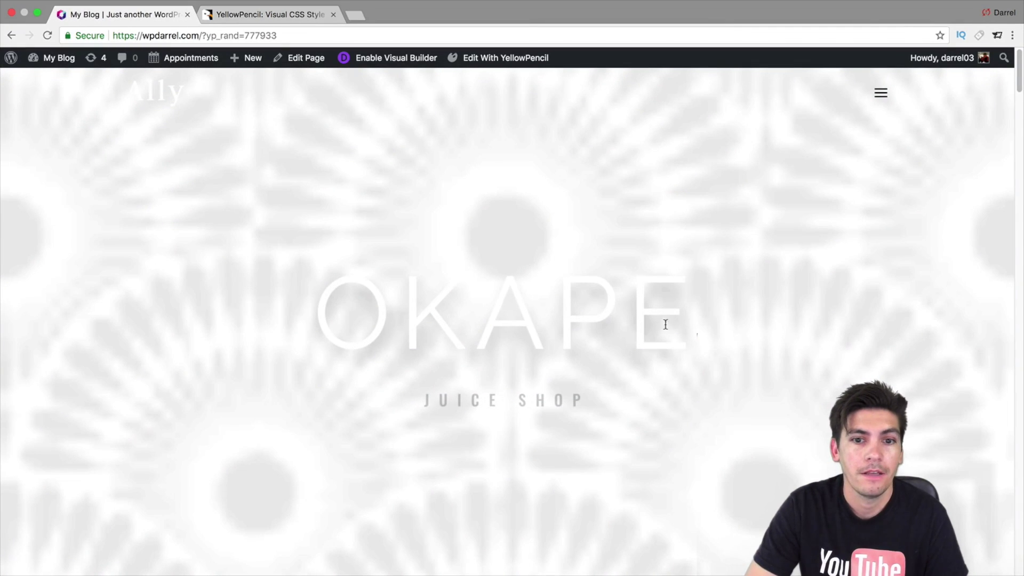
# Exit the editor, review the live homepage's dashed rounded juice images, and return to the admin Dashboard
pyautogui.moveTo(666, 324); pyautogui.dragTo(317, 320)
pyautogui.click(403, 295)
pyautogui.scroll(-3, 403, 296)
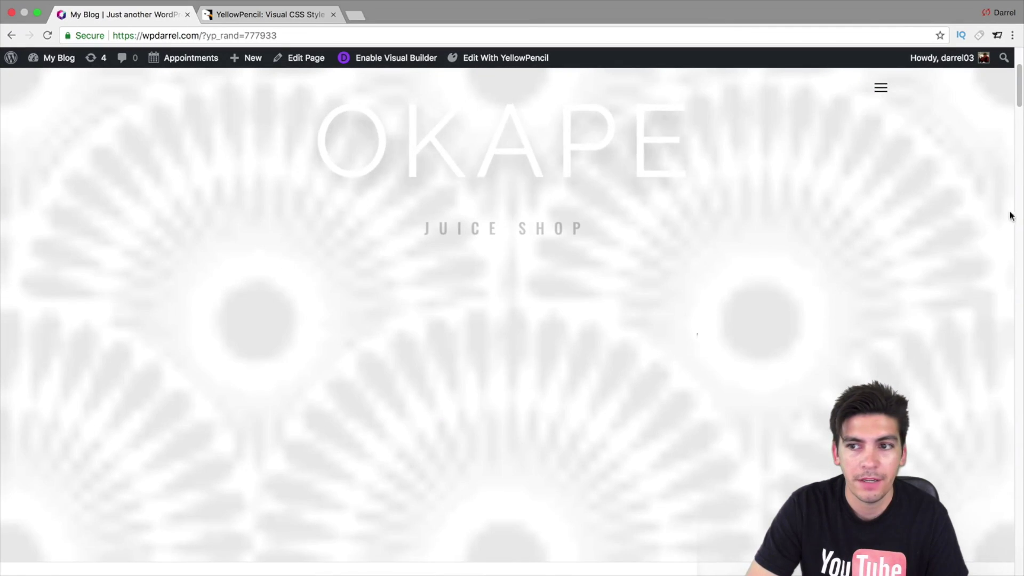
pyautogui.scroll(-10, 1019, 105)
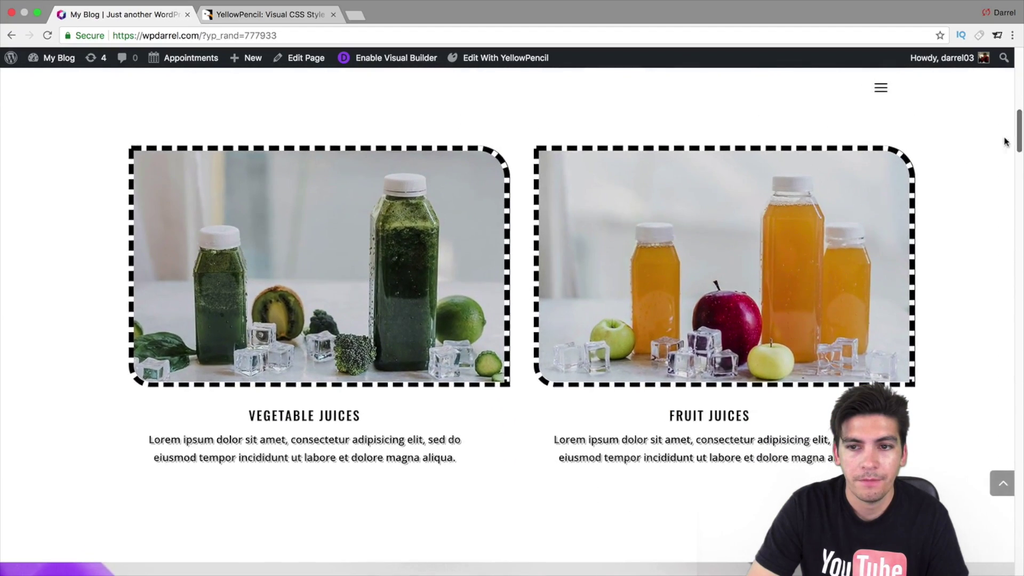
pyautogui.scroll(-6, 1020, 166)
pyautogui.moveTo(1020, 166); pyautogui.dragTo(1020, 75)
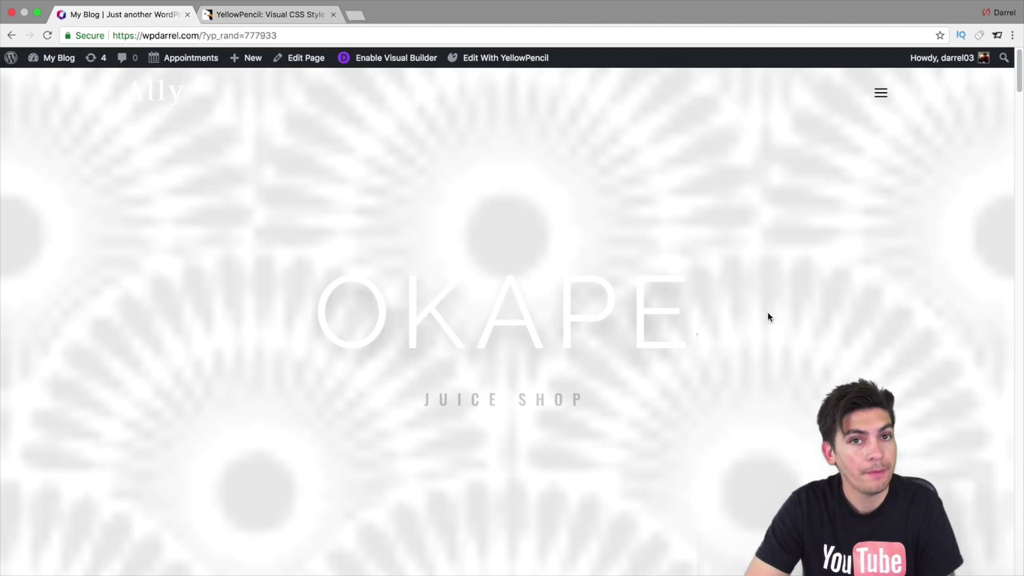
pyautogui.moveTo(33, 62)
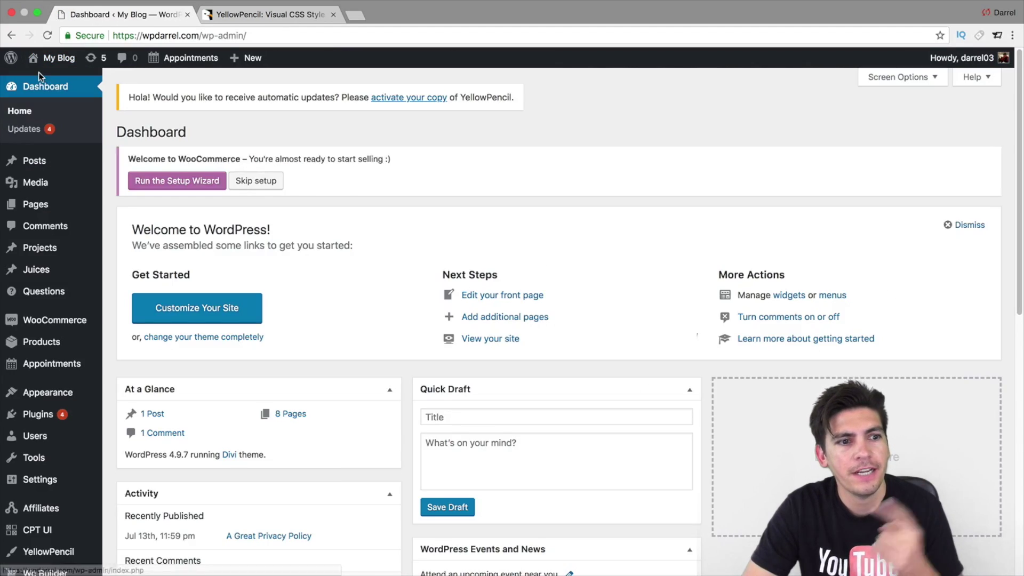
pyautogui.moveTo(64, 421)
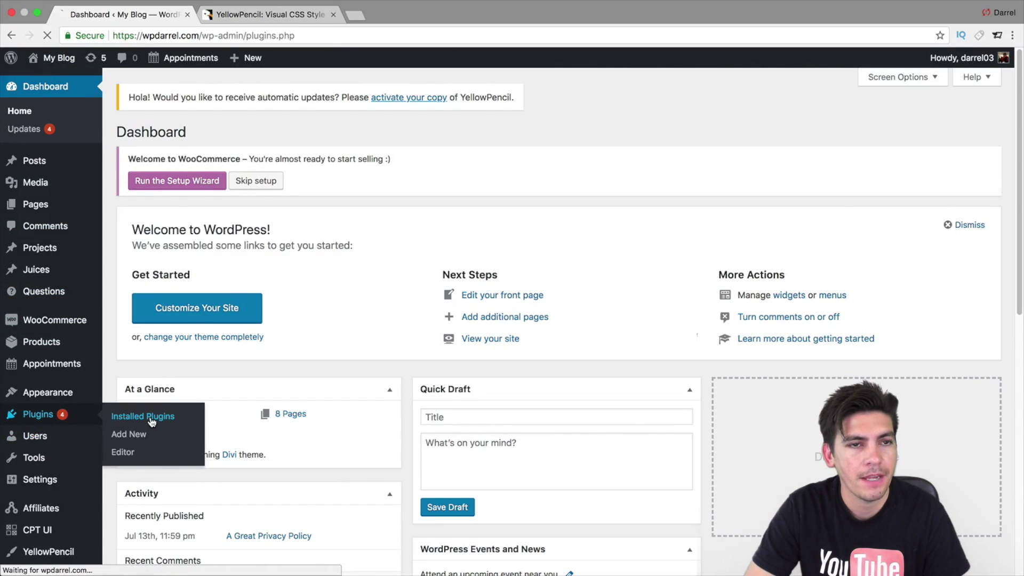
# On CodeCanyon, open the WordPress best-selling plugins list from the WordPress menu
pyautogui.click(286, 16)
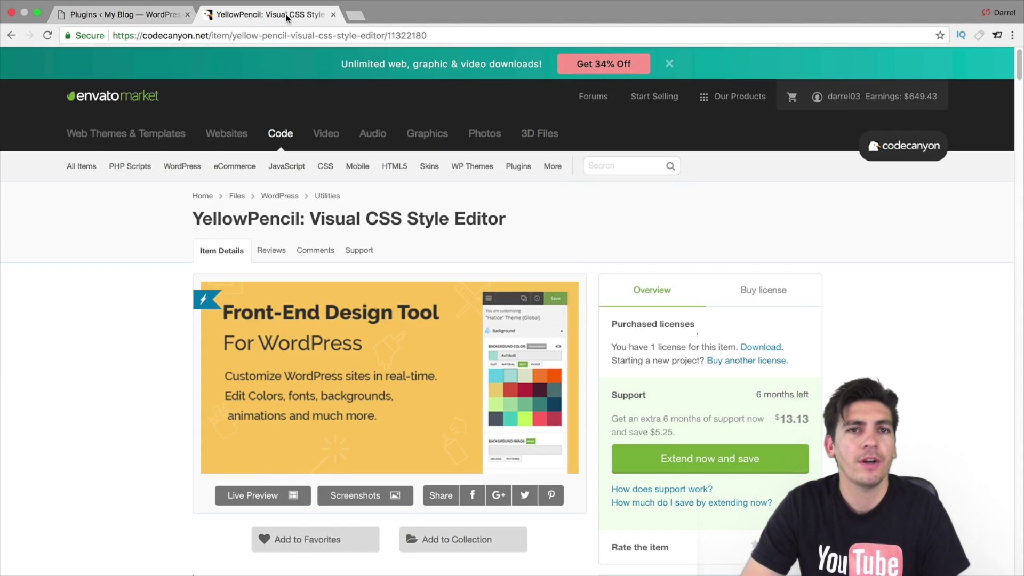
pyautogui.moveTo(286, 166)
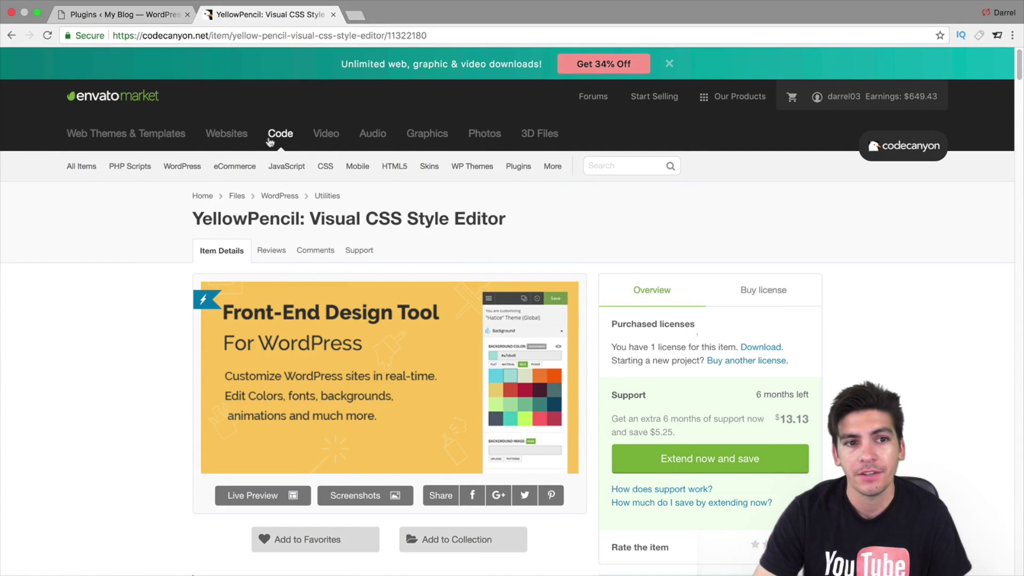
pyautogui.moveTo(235, 167)
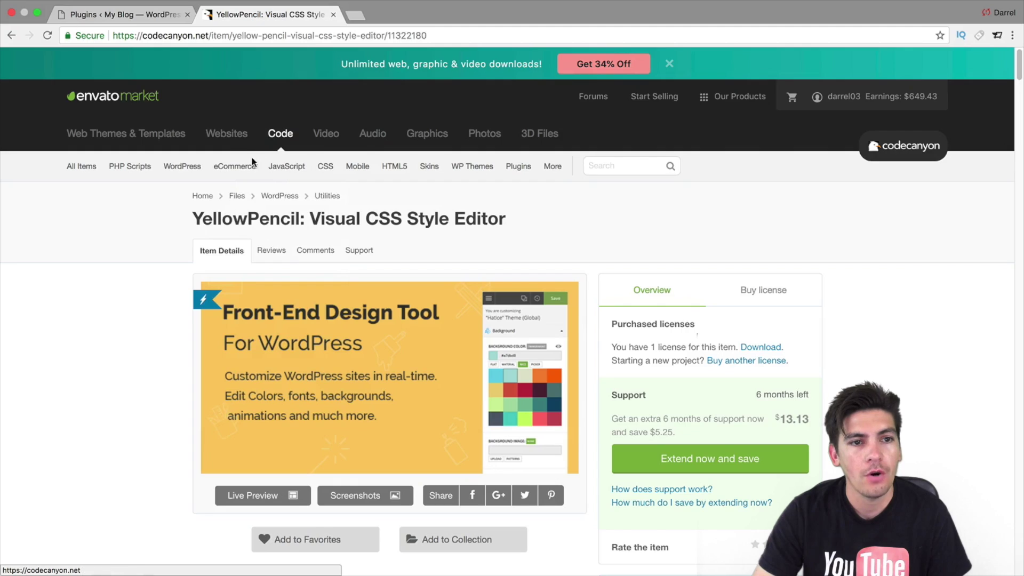
pyautogui.moveTo(182, 166)
pyautogui.click(196, 187)
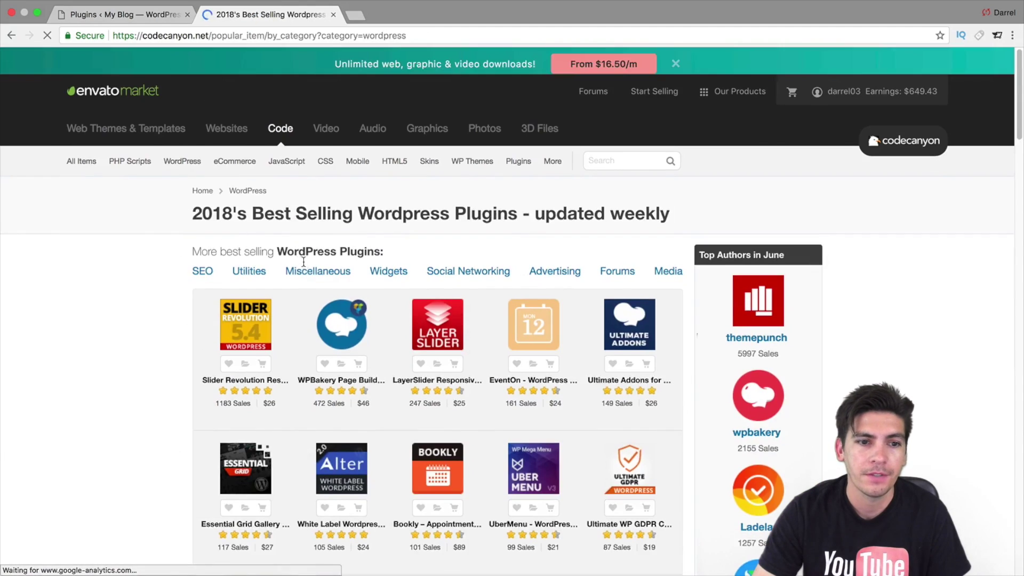
# Scroll through the YellowPencil: Visual CSS Style Editor item page
pyautogui.scroll(-5, 303, 254)
pyautogui.moveTo(435, 430)
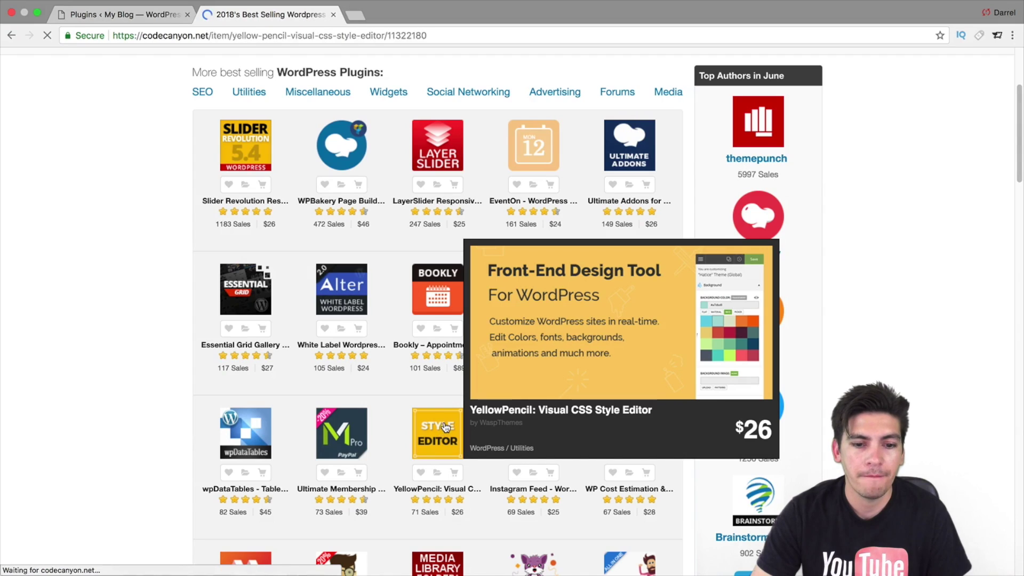
pyautogui.scroll(-4, 448, 411)
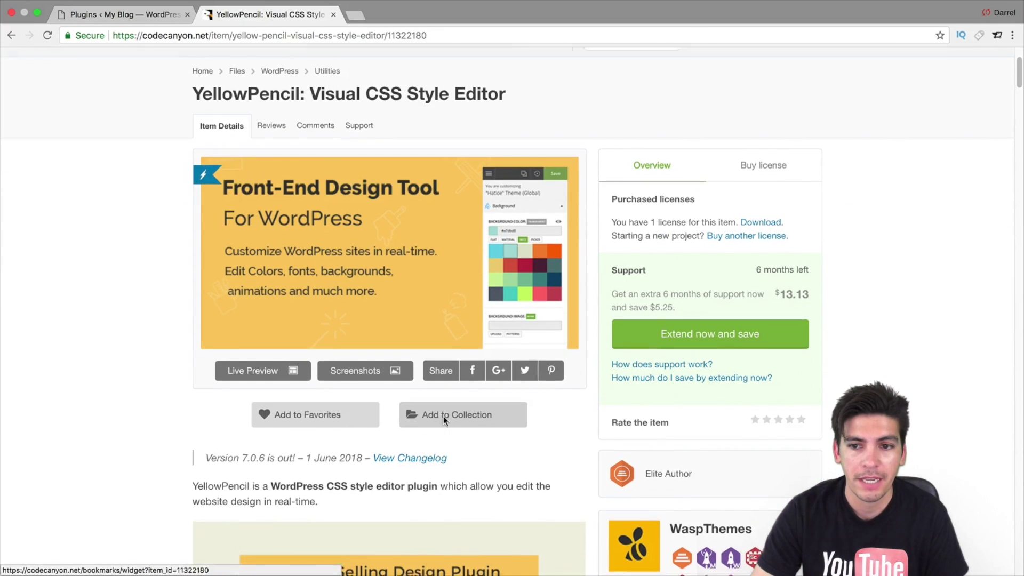
pyautogui.scroll(-3, 444, 417)
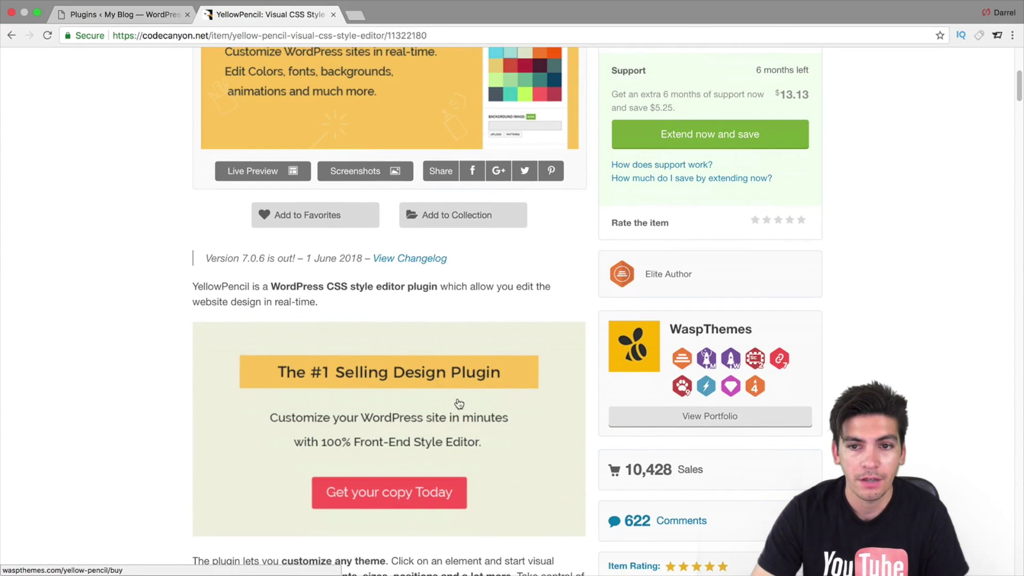
pyautogui.scroll(-3, 459, 403)
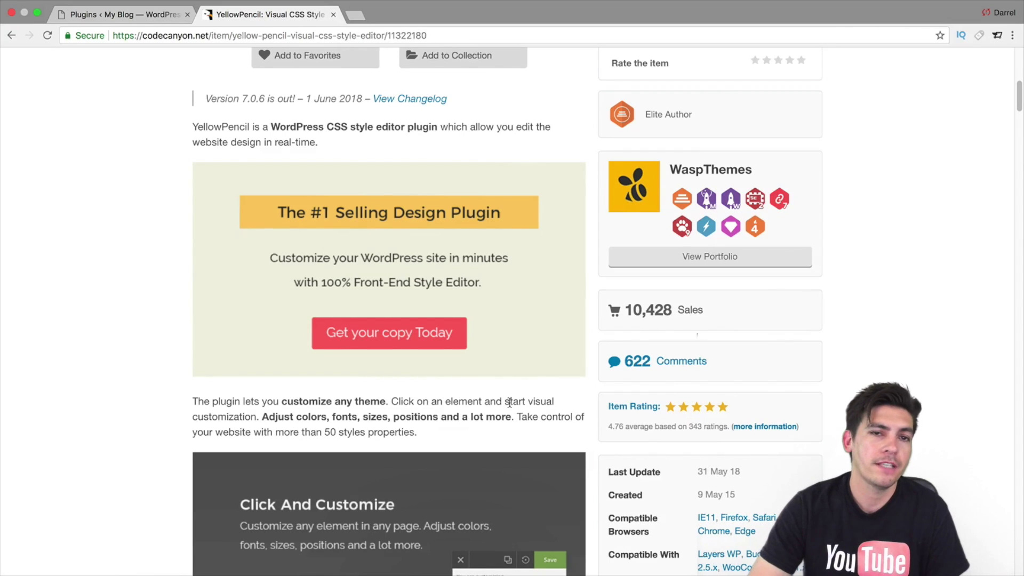
pyautogui.scroll(9, 509, 403)
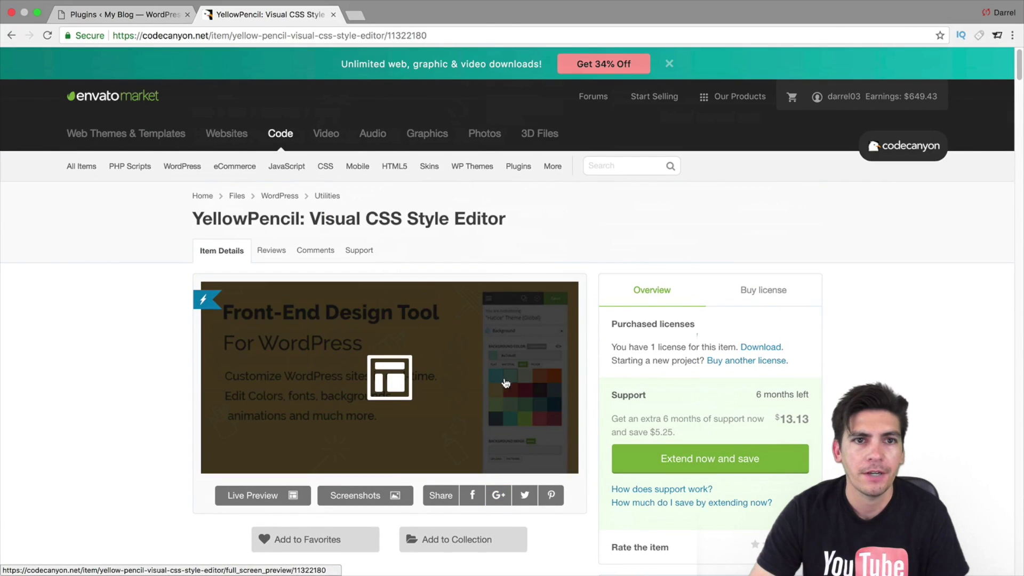
# Deactivate YellowPencil Pro on the Plugins page and visit the live OKAPE homepage
pyautogui.click(152, 15)
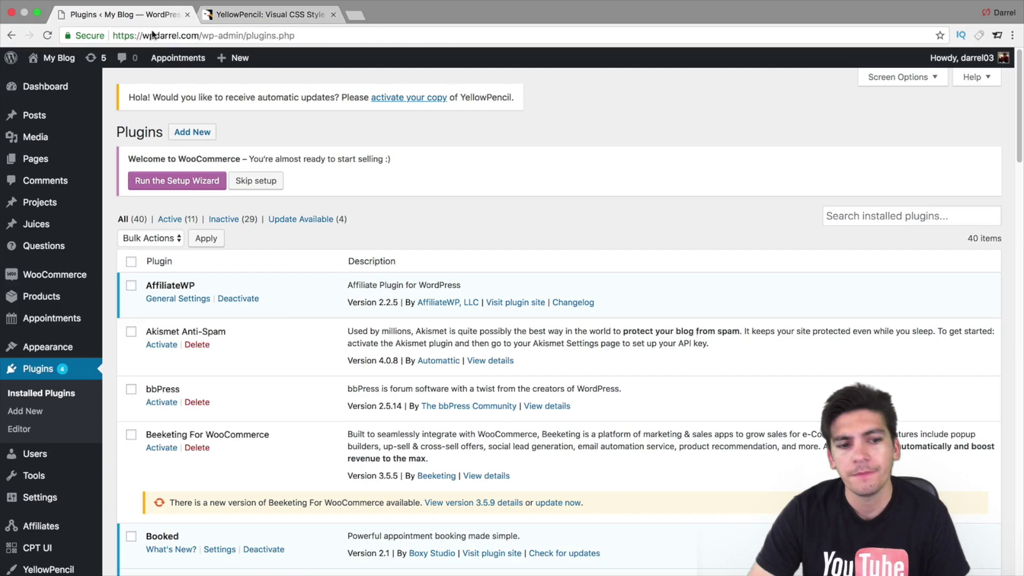
pyautogui.scroll(-9, 297, 336)
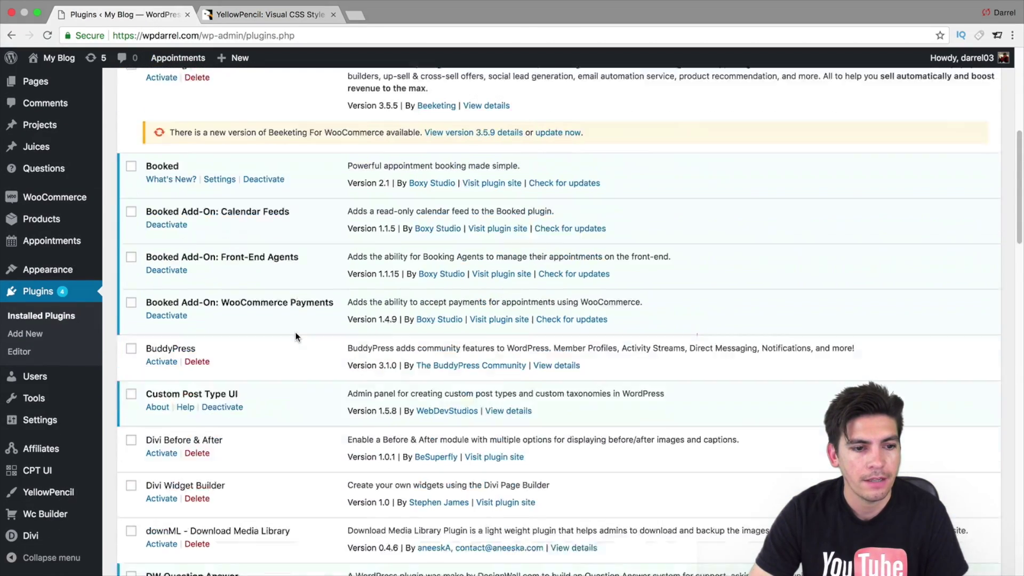
pyautogui.scroll(-7, 297, 335)
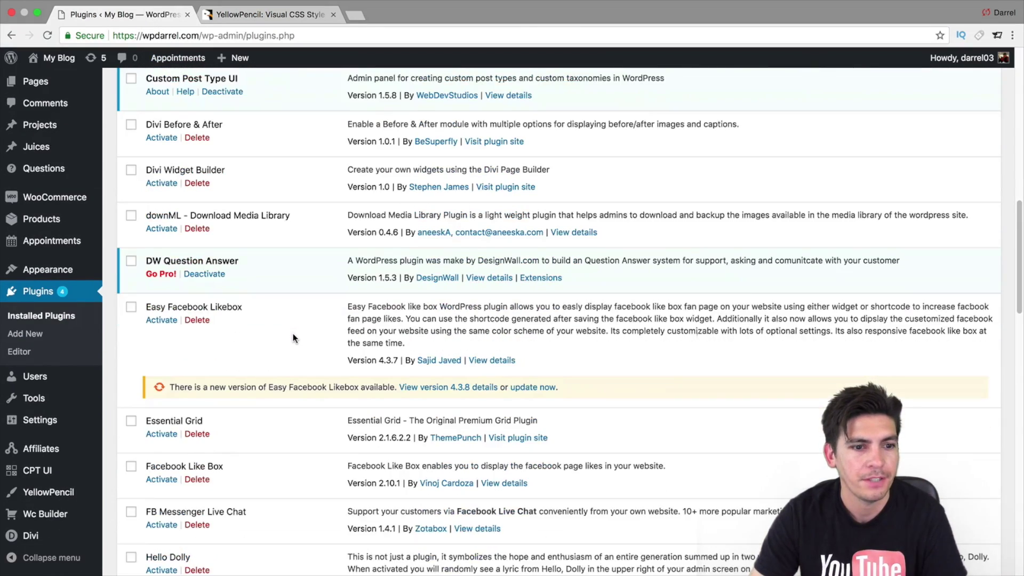
pyautogui.scroll(-18, 293, 338)
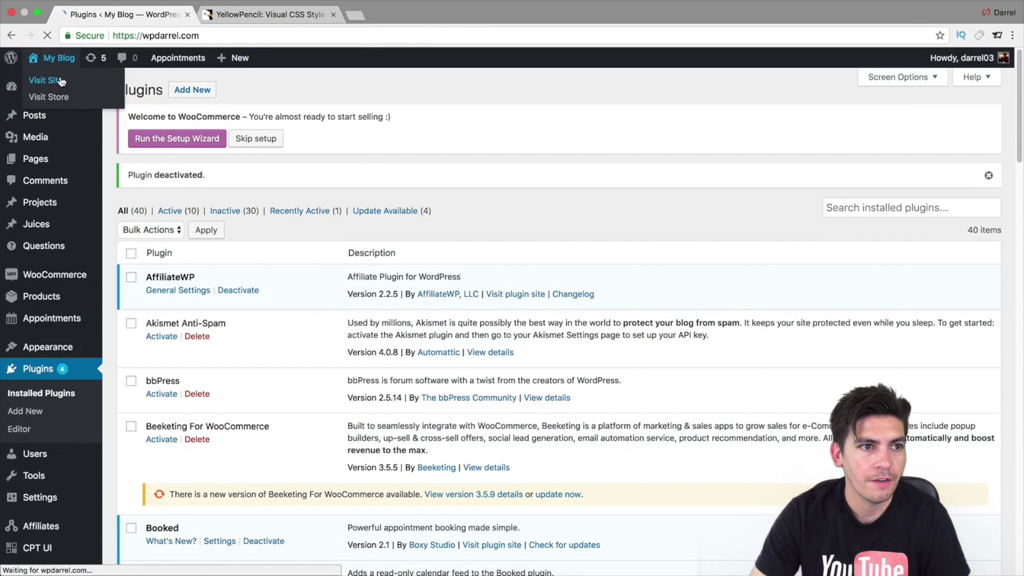
pyautogui.click(60, 80)
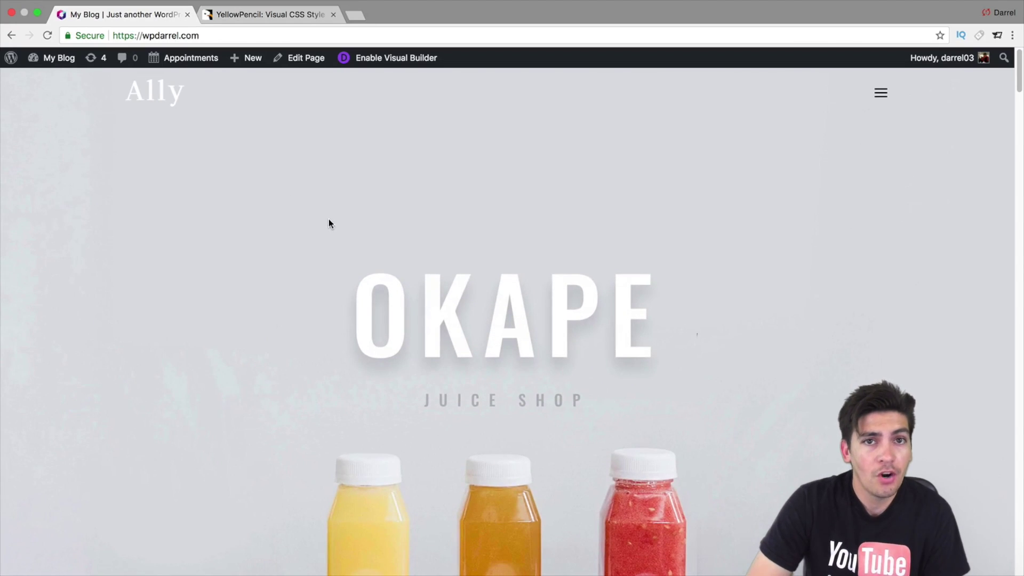
# Scroll the live homepage to check its styling with YellowPencil off, then return to the Dashboard
pyautogui.scroll(-3, 330, 221)
pyautogui.moveTo(1019, 99); pyautogui.dragTo(1012, 288)
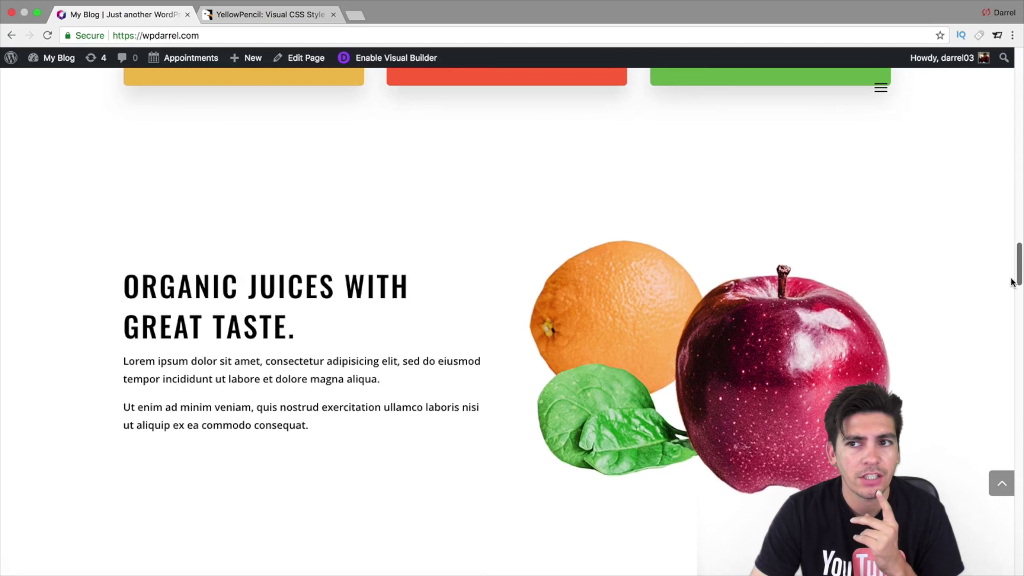
pyautogui.moveTo(1013, 282); pyautogui.dragTo(1008, 63)
pyautogui.click(53, 79)
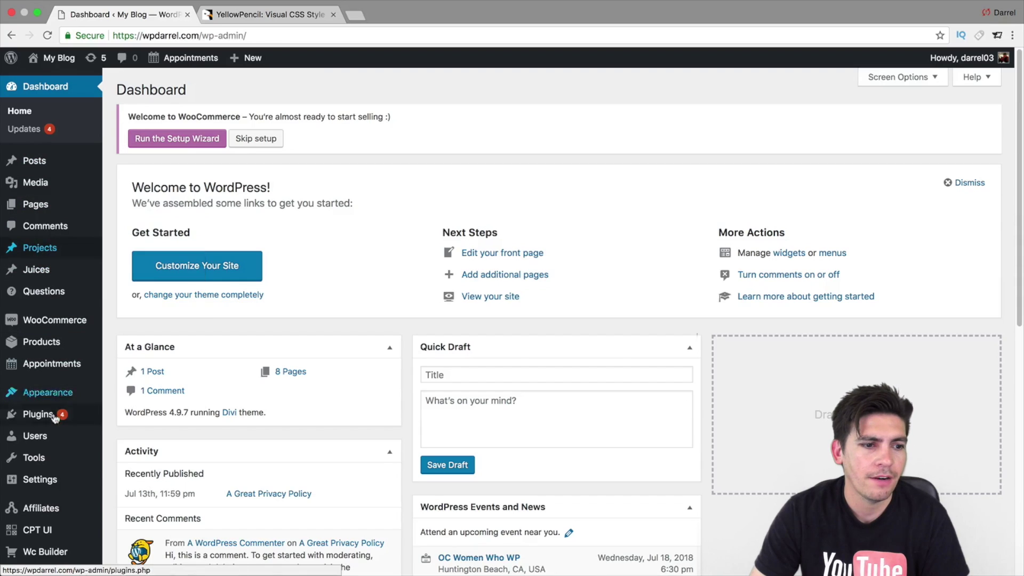
# Activate YellowPencil Pro again under Installed Plugins and visit the live OKAPE front page
pyautogui.moveTo(54, 420)
pyautogui.click(124, 420)
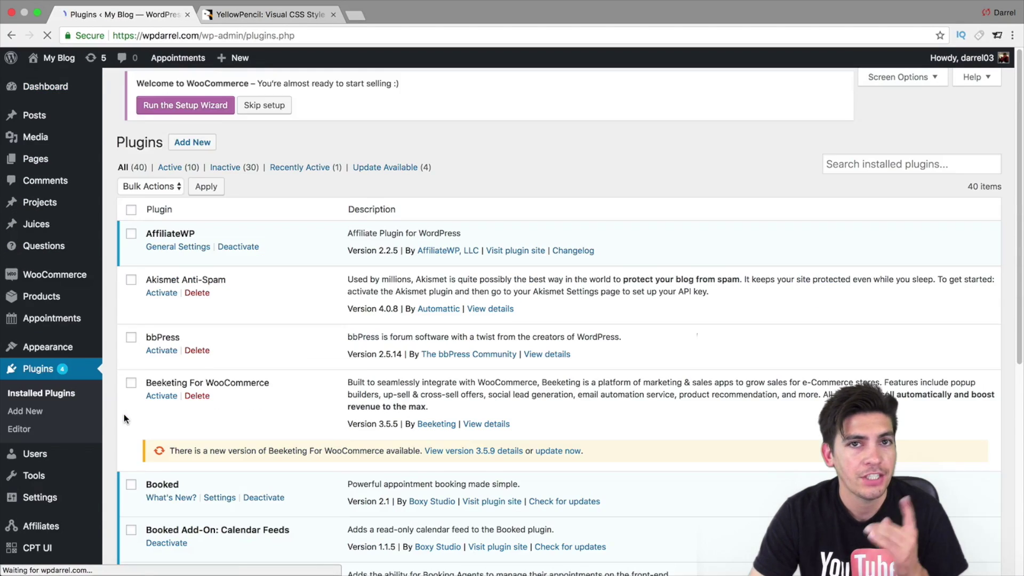
pyautogui.scroll(-10, 288, 425)
pyautogui.scroll(-10, 292, 421)
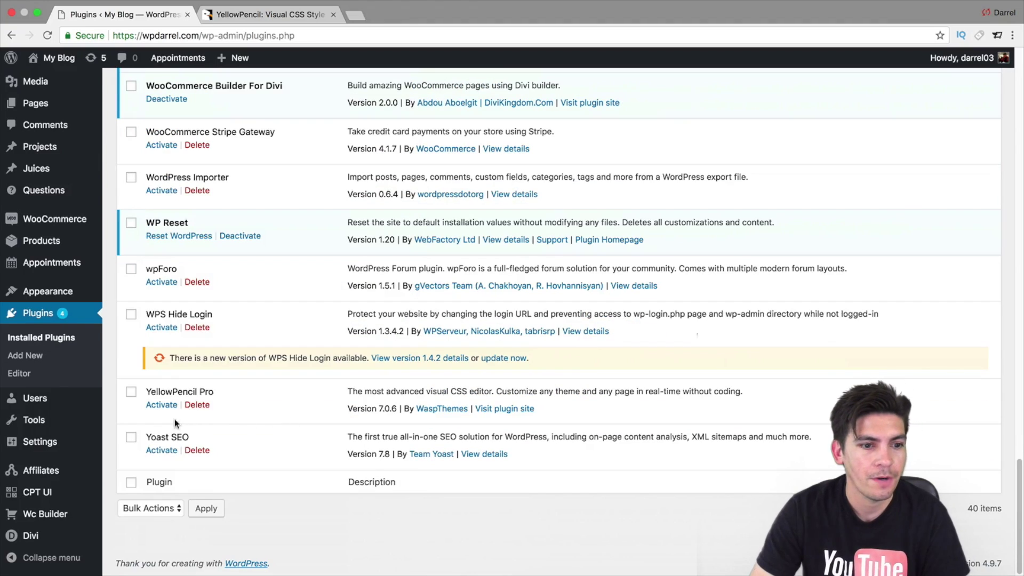
pyautogui.click(162, 405)
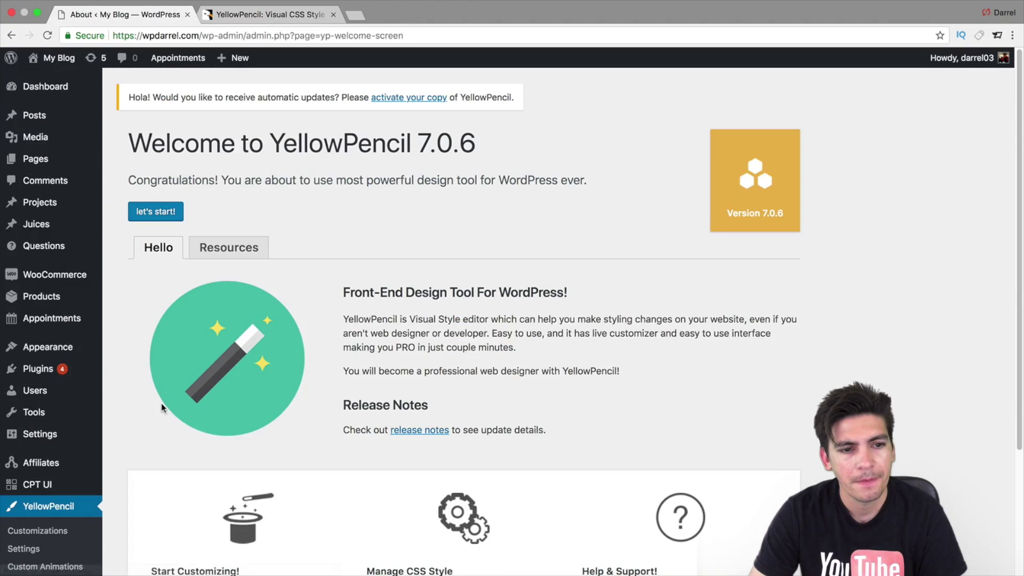
pyautogui.moveTo(51, 59)
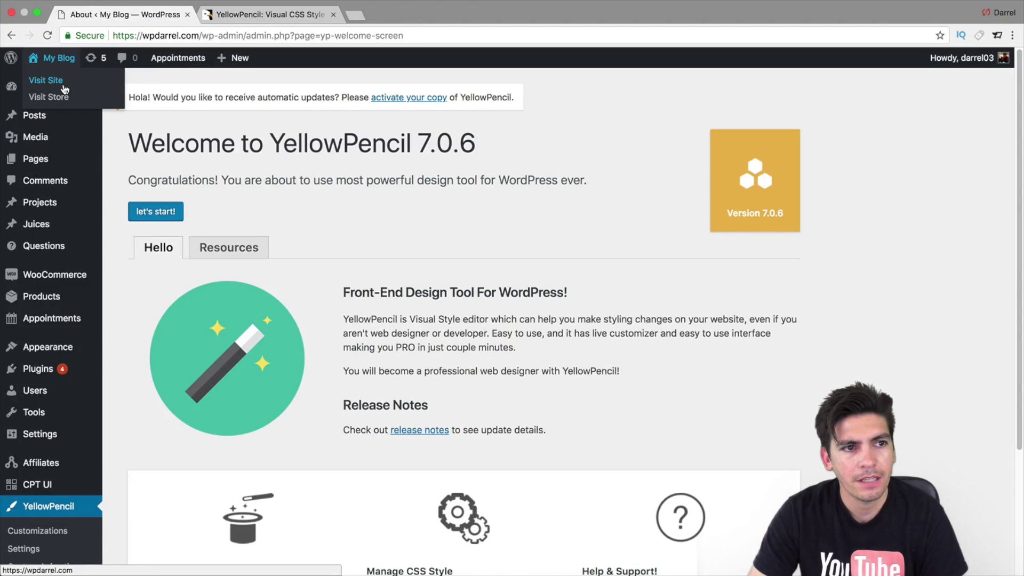
pyautogui.click(63, 86)
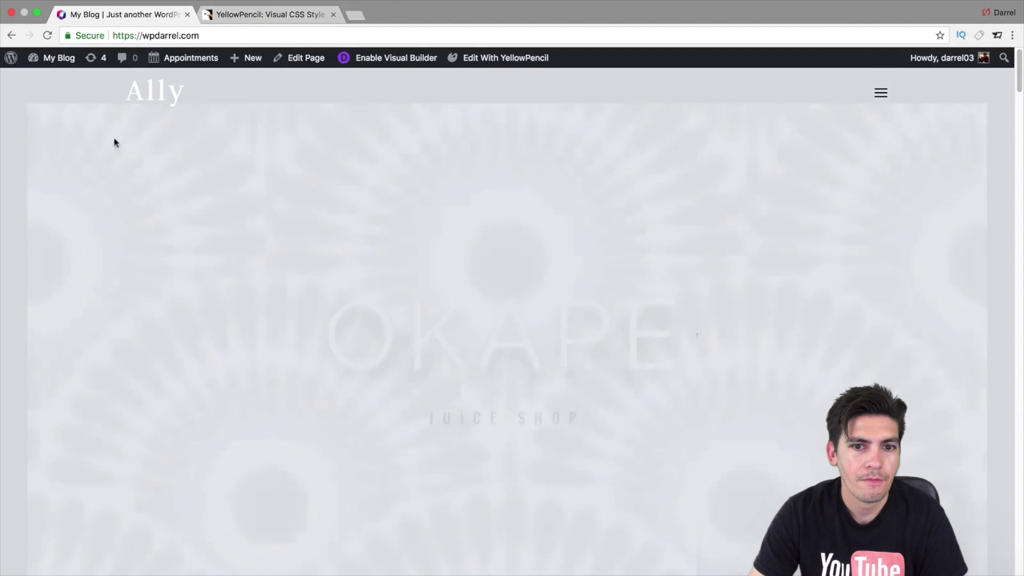
# Scroll past the dashed, rounded juice images and launch Edit With YellowPencil on the homepage
pyautogui.scroll(-6, 223, 228)
pyautogui.scroll(-4, 226, 227)
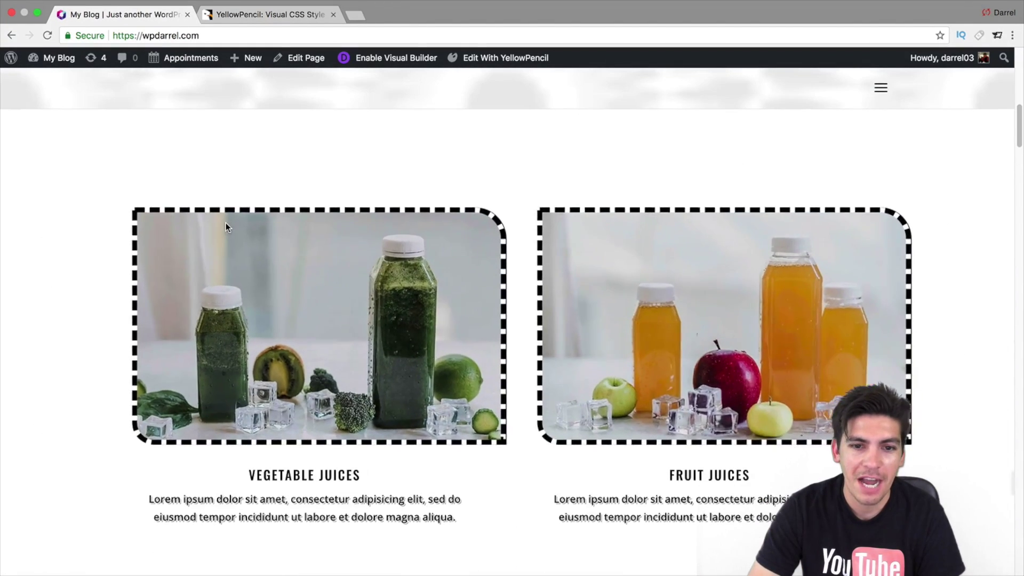
pyautogui.click(472, 59)
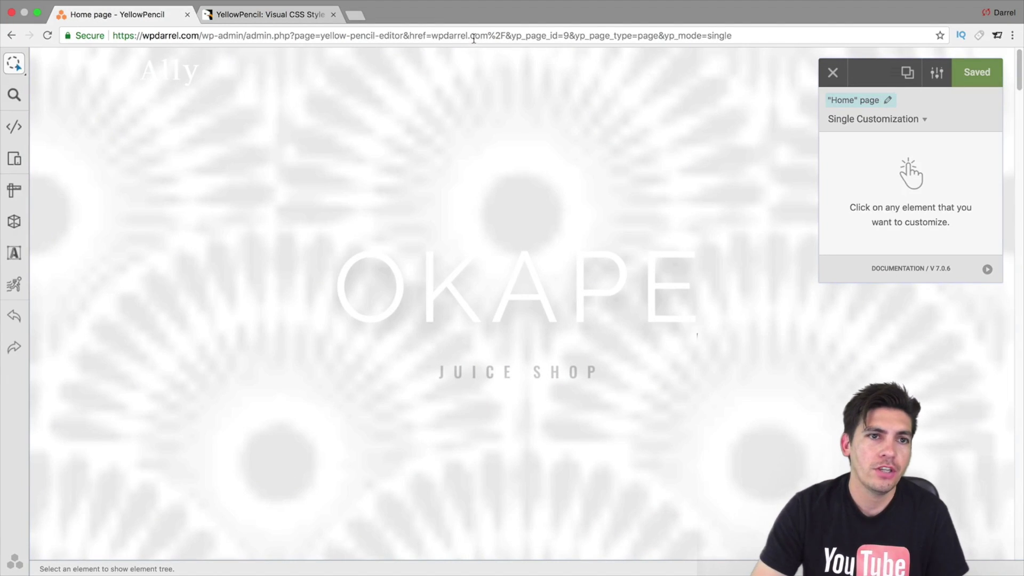
pyautogui.click(267, 14)
pyautogui.scroll(-6, 213, 327)
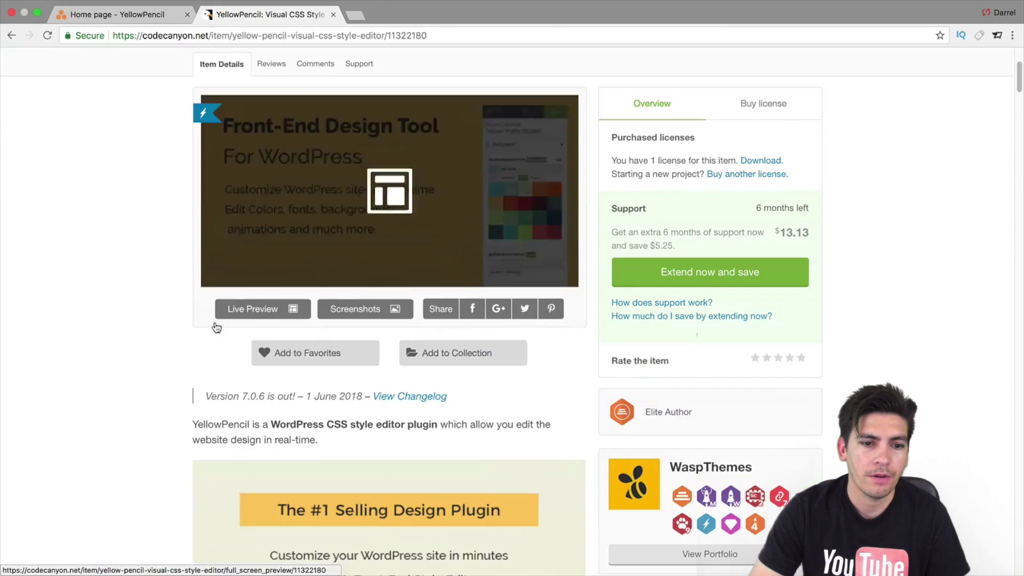
pyautogui.scroll(-12, 217, 327)
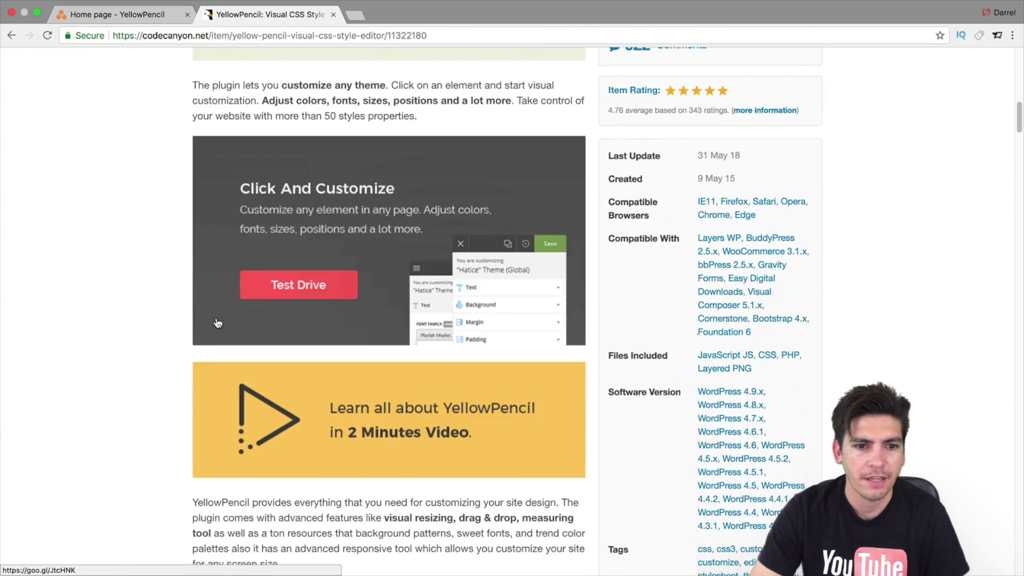
pyautogui.scroll(-15, 216, 318)
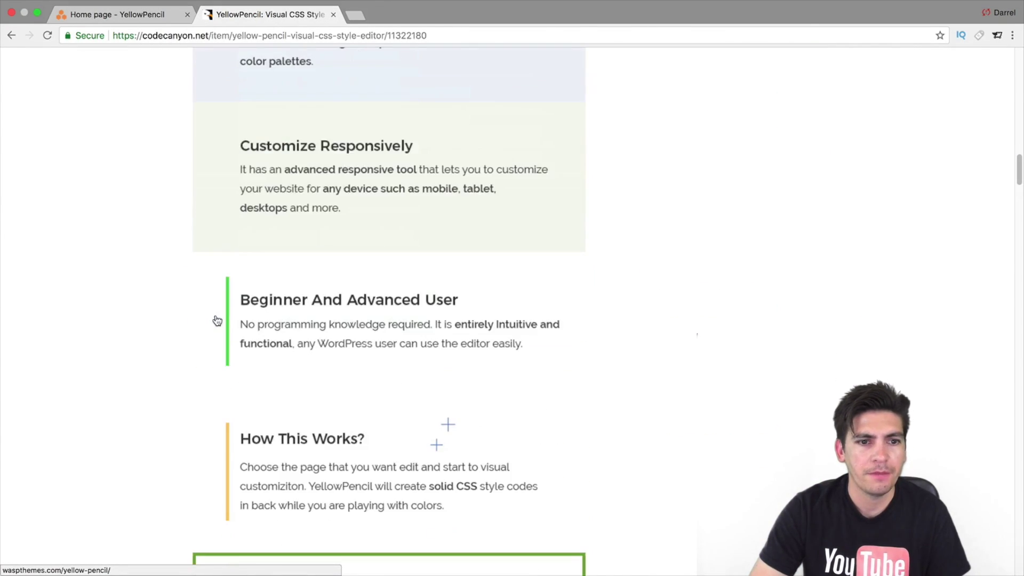
pyautogui.scroll(-5, 216, 317)
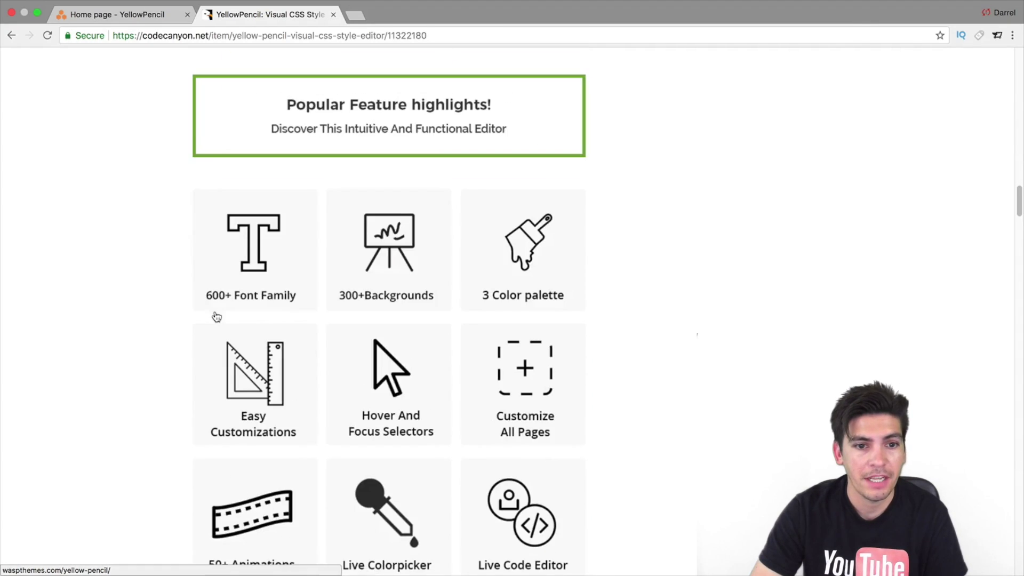
pyautogui.scroll(-1, 235, 309)
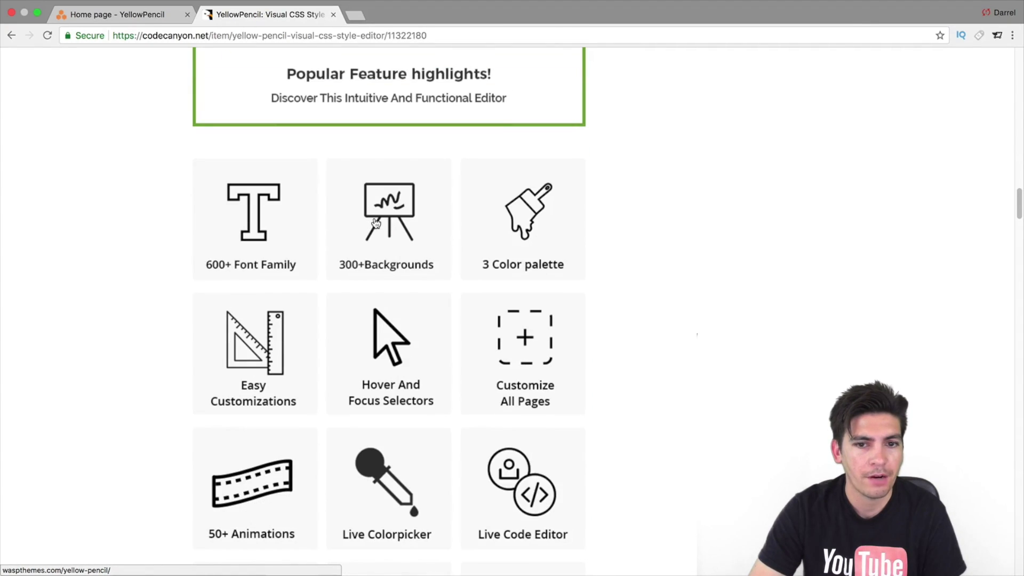
pyautogui.scroll(-2, 375, 223)
pyautogui.scroll(-5, 534, 307)
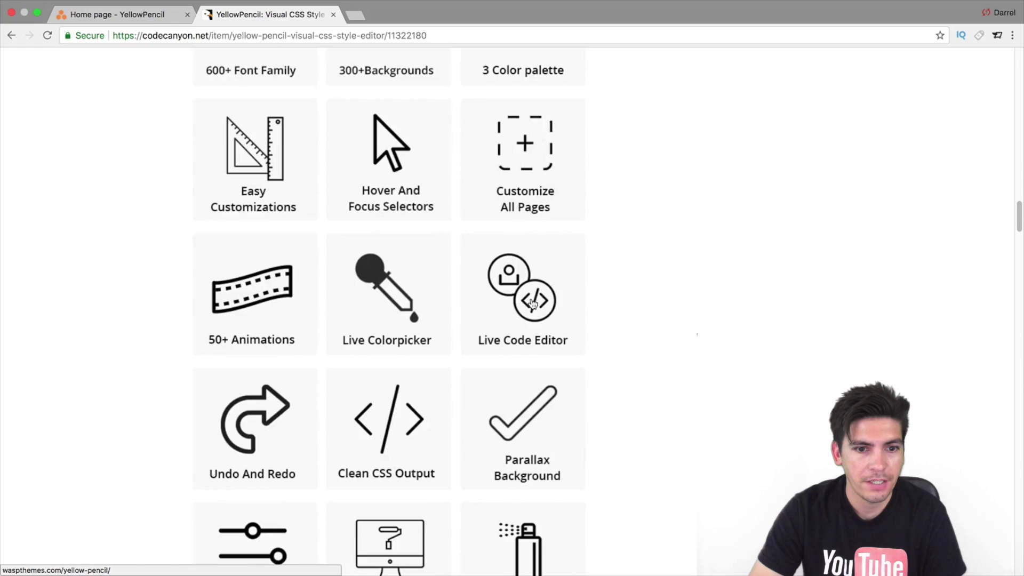
pyautogui.click(133, 15)
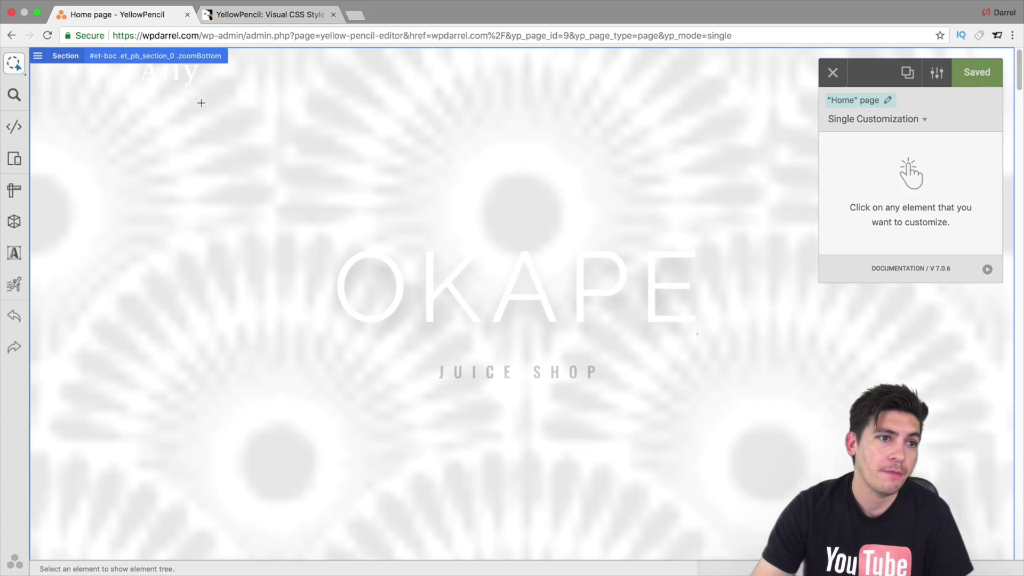
# Review the custom CSS in the CSS Editor, then switch to the 768px-and-below responsive preview
pyautogui.click(15, 128)
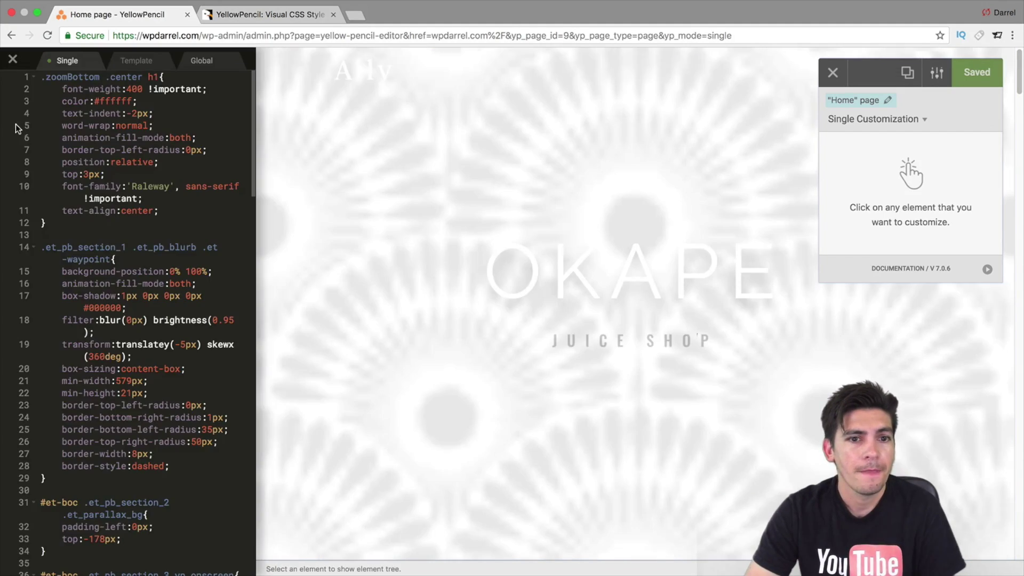
pyautogui.moveTo(253, 139); pyautogui.dragTo(246, 52)
pyautogui.click(14, 60)
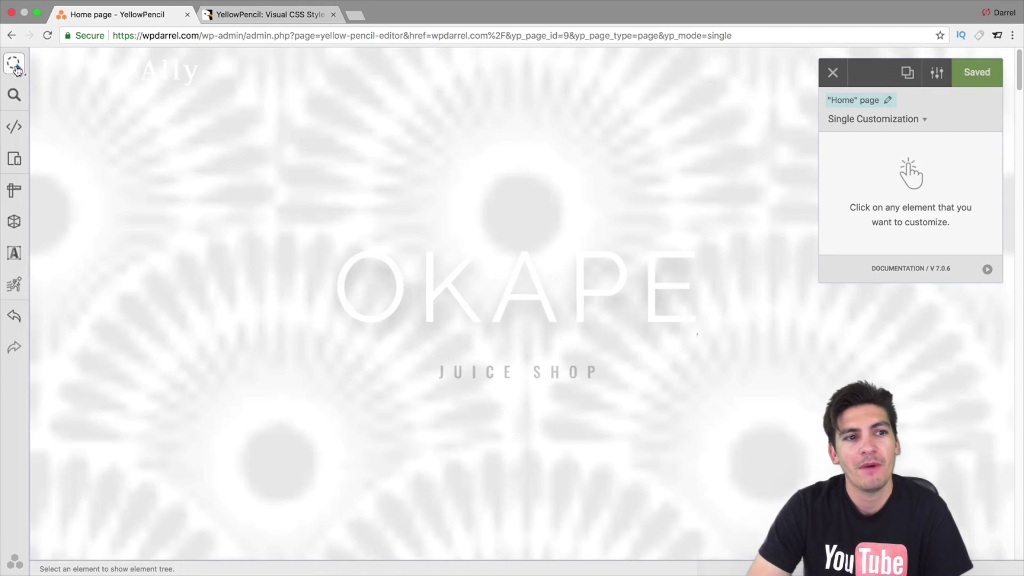
pyautogui.click(15, 158)
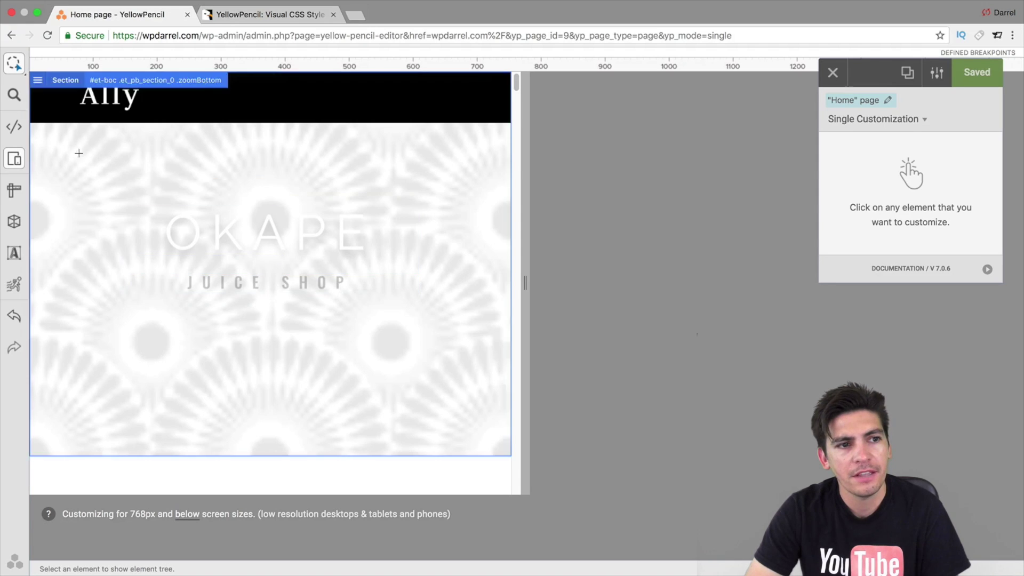
# Turn off responsive mode and scroll down through the full-width juice sections
pyautogui.click(14, 159)
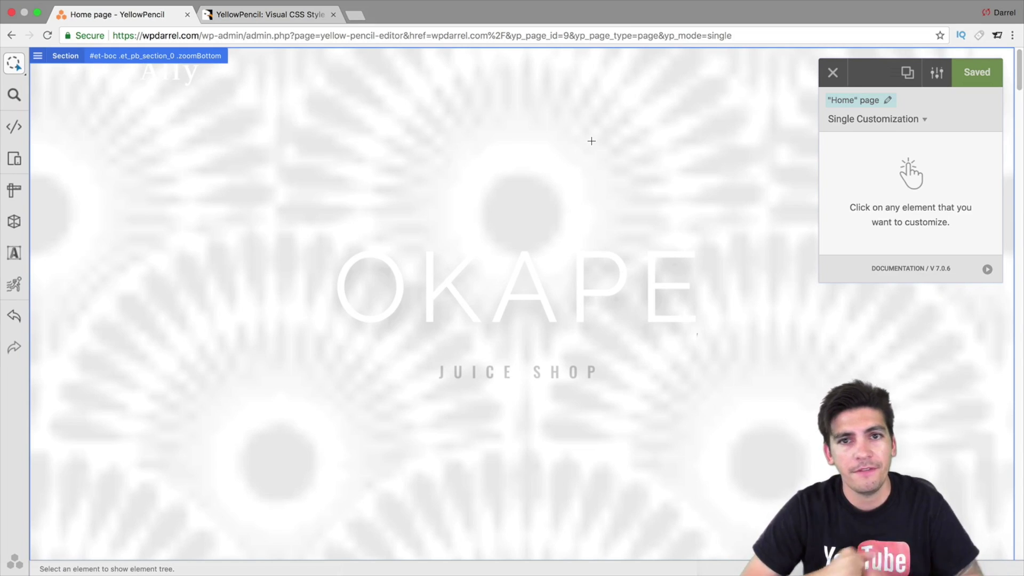
pyautogui.scroll(-10, 594, 137)
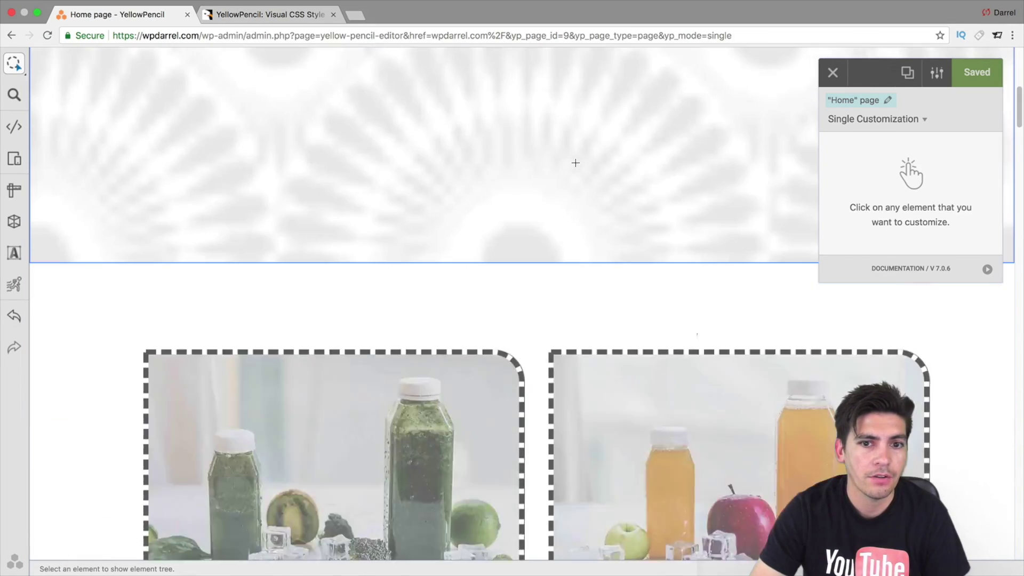
pyautogui.scroll(-1, 575, 163)
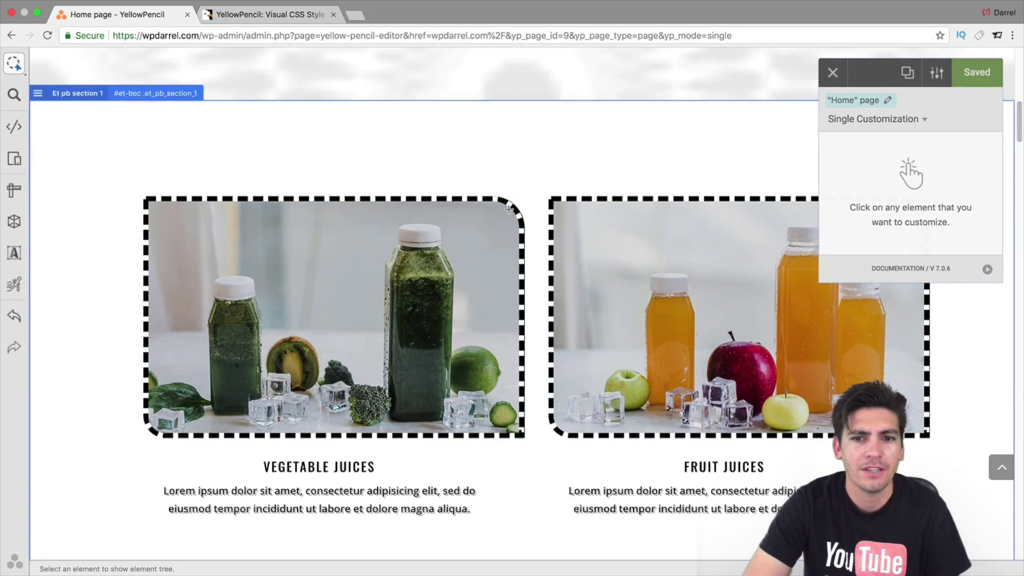
pyautogui.scroll(-4, 513, 213)
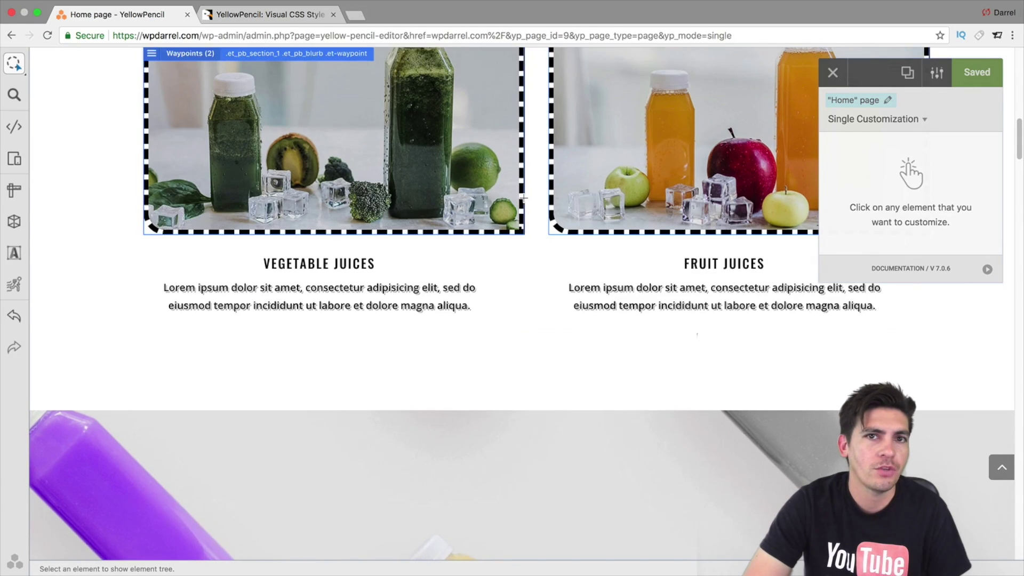
pyautogui.scroll(-1, 523, 202)
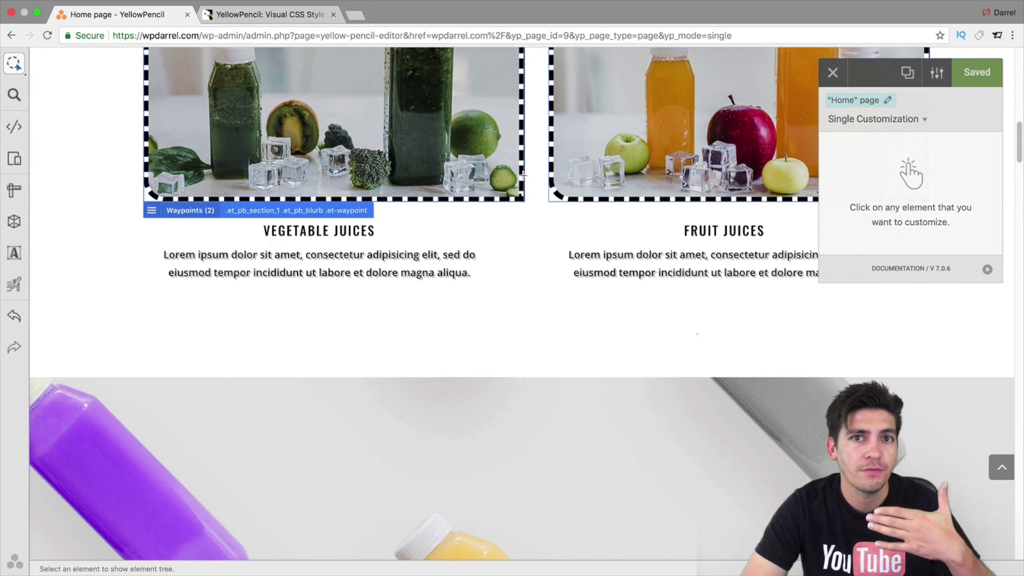
pyautogui.scroll(-2, 526, 240)
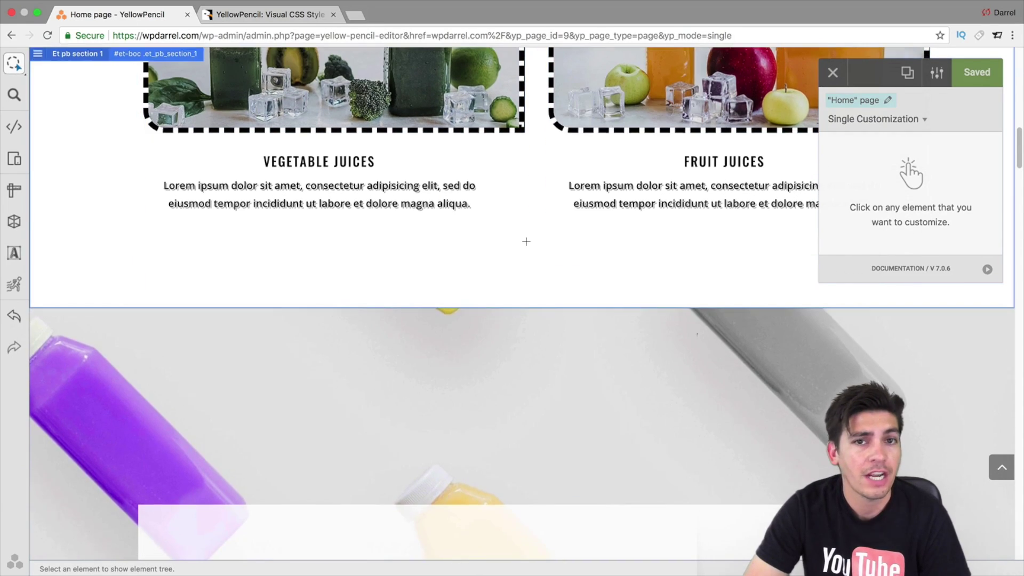